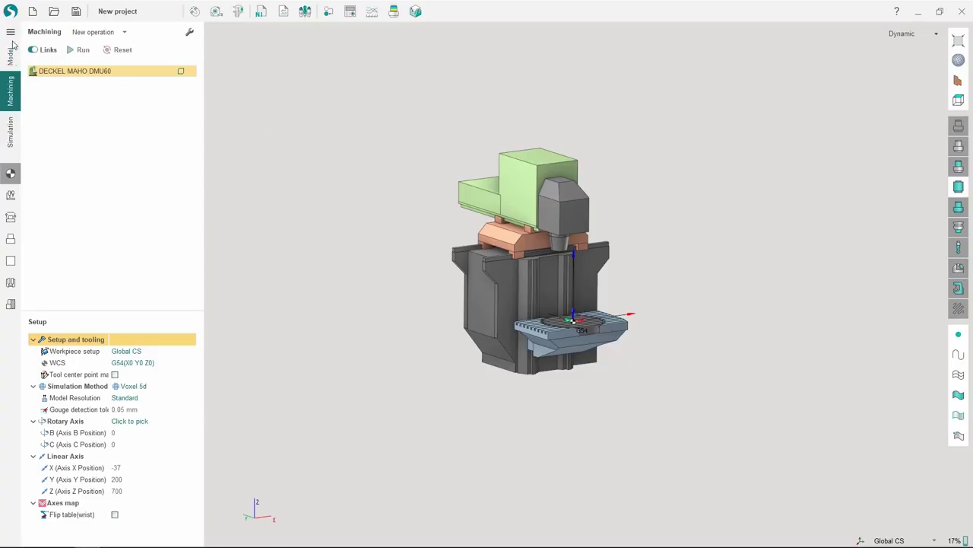
Launch MachineMaker and choose Milling machine as the machine type for the new project
left_click(11, 31)
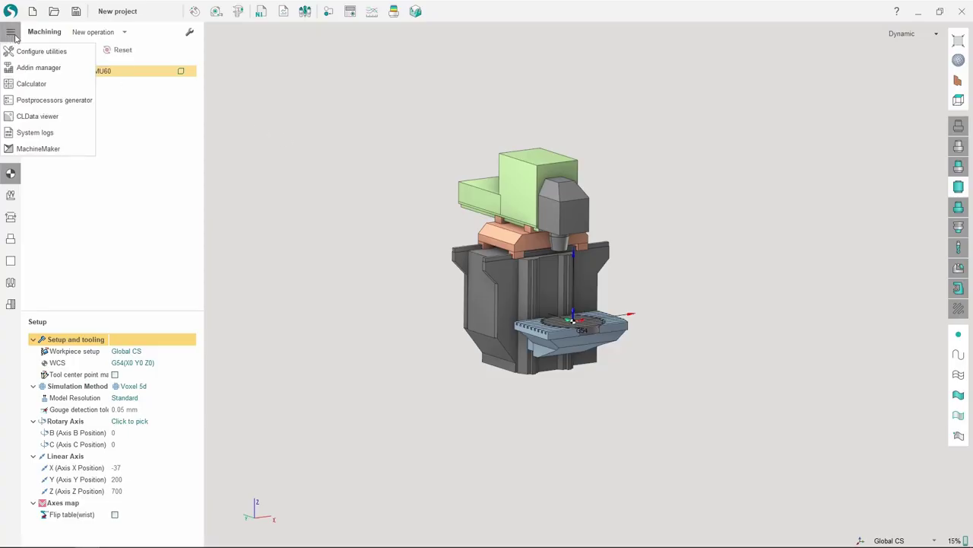
left_click(85, 154)
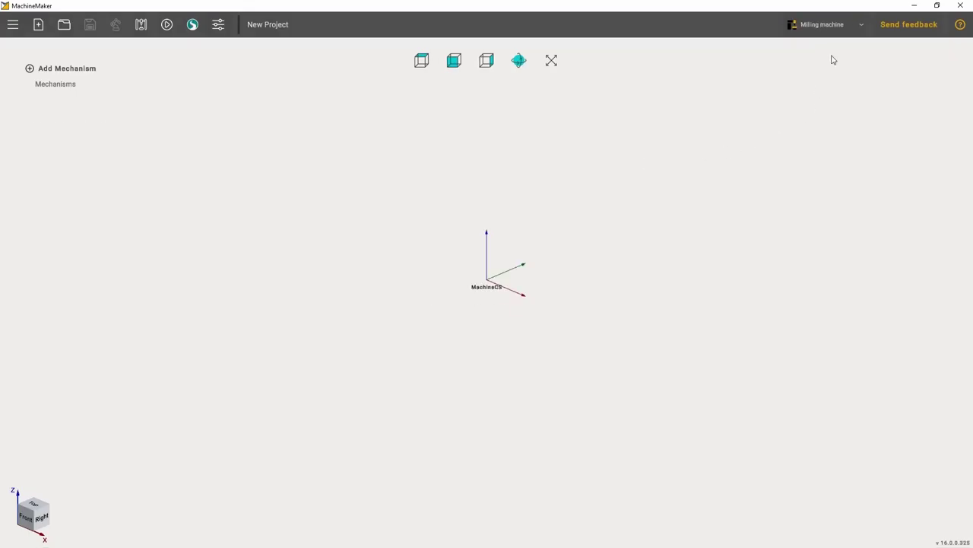
left_click(829, 24)
left_click(829, 59)
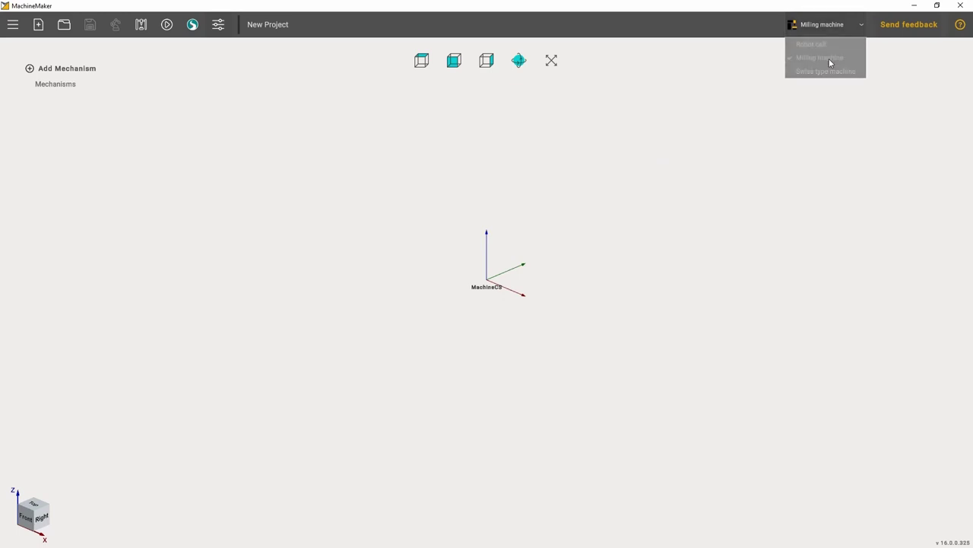
Add a mechanism by importing the model file Aluminium profiles small CNC mill.step
left_click(72, 70)
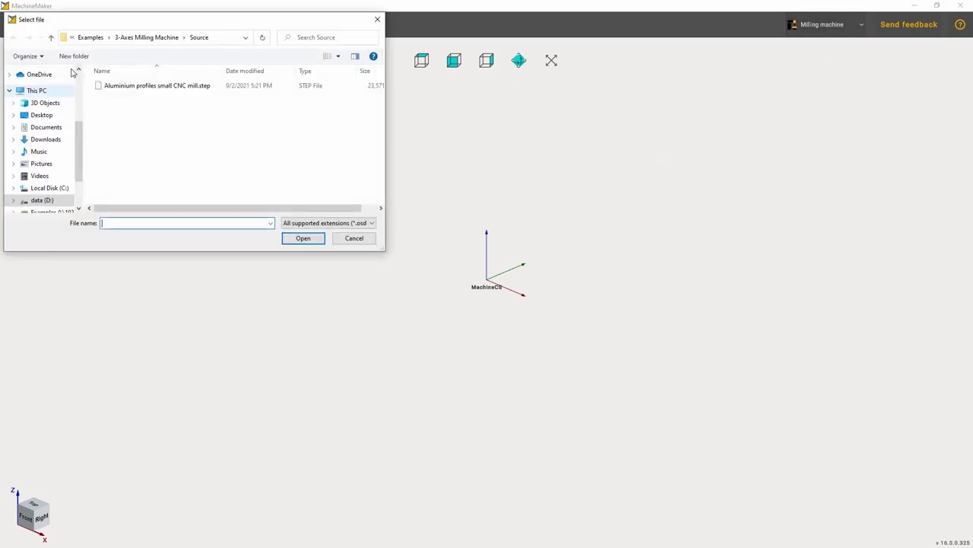
left_click(140, 86)
left_click(309, 241)
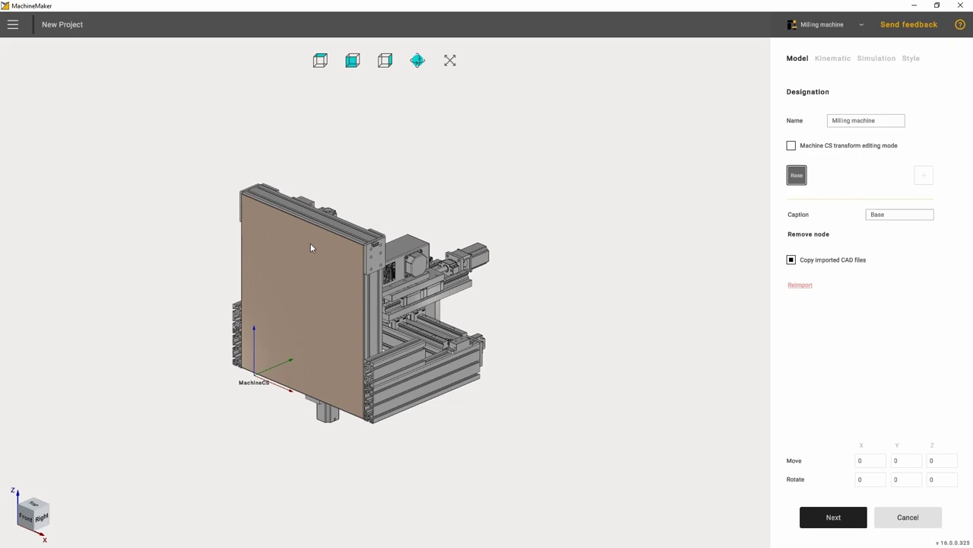
Assign the lower frame's aluminium profiles, corner plates and fixed table rail parts to the Base node
middle_click_drag(310, 248, 511, 434)
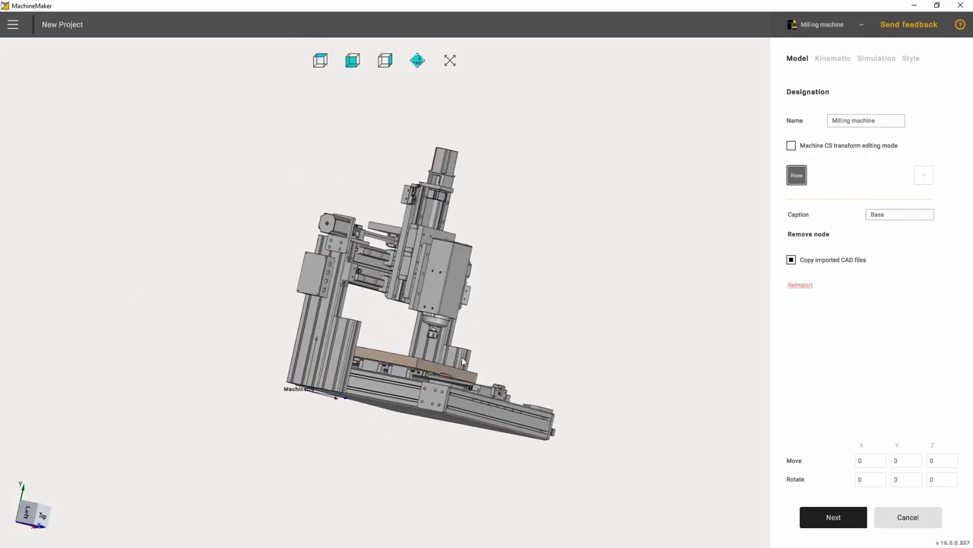
middle_click_drag(462, 358, 365, 354)
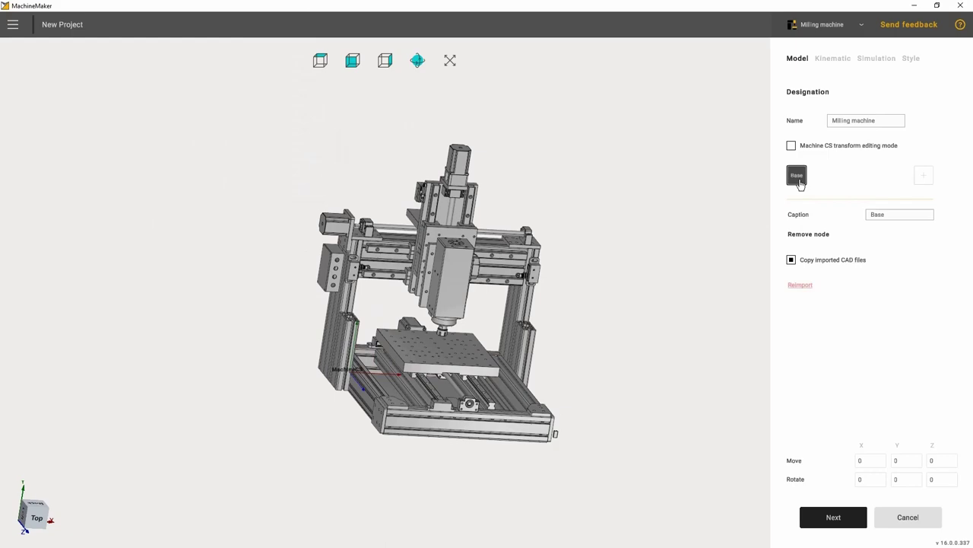
left_click(441, 429)
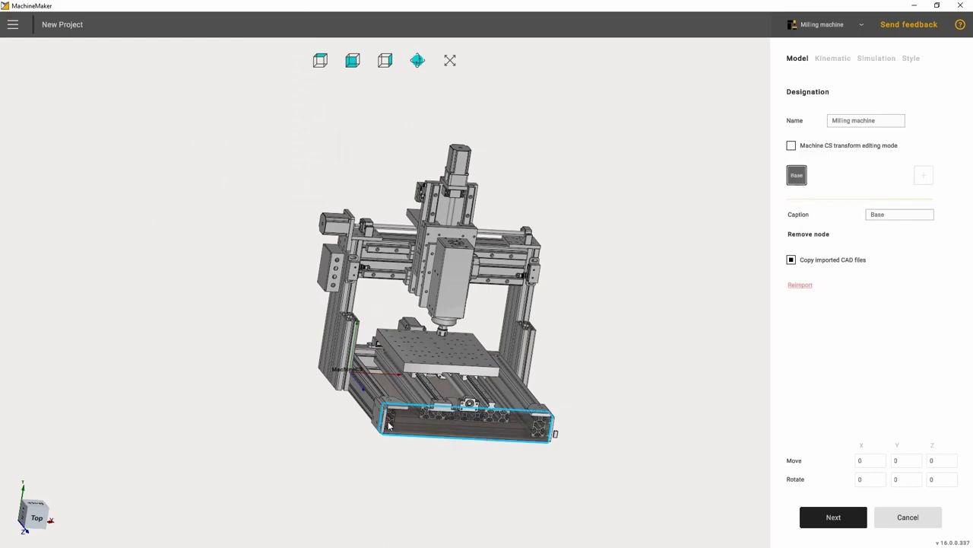
scroll(411, 420, "up", 5)
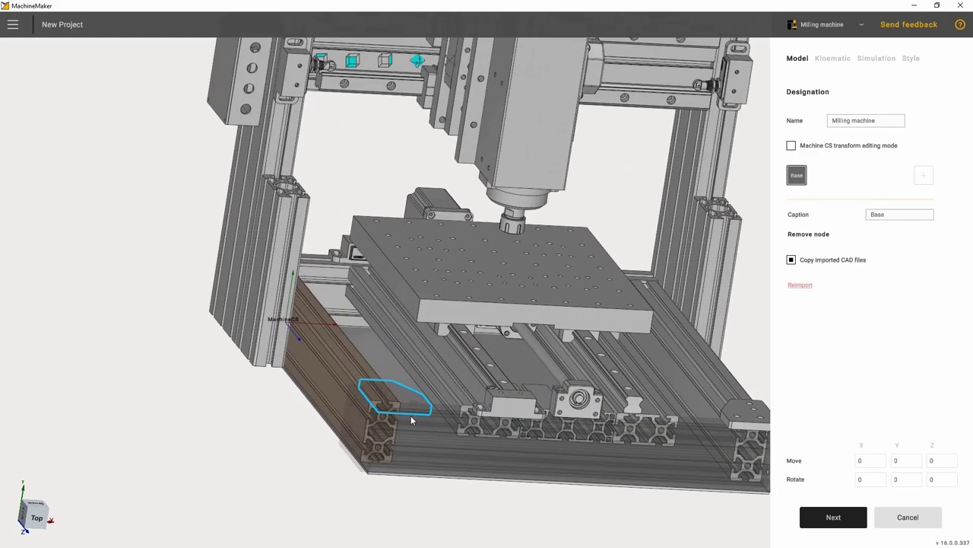
left_click(453, 422)
left_click(543, 413)
left_click(609, 431)
left_click(625, 422)
Assign the fixed gantry parts to the Base node, including the columns, crossbeams, horizontal rails and side box
middle_click_drag(611, 418, 311, 225)
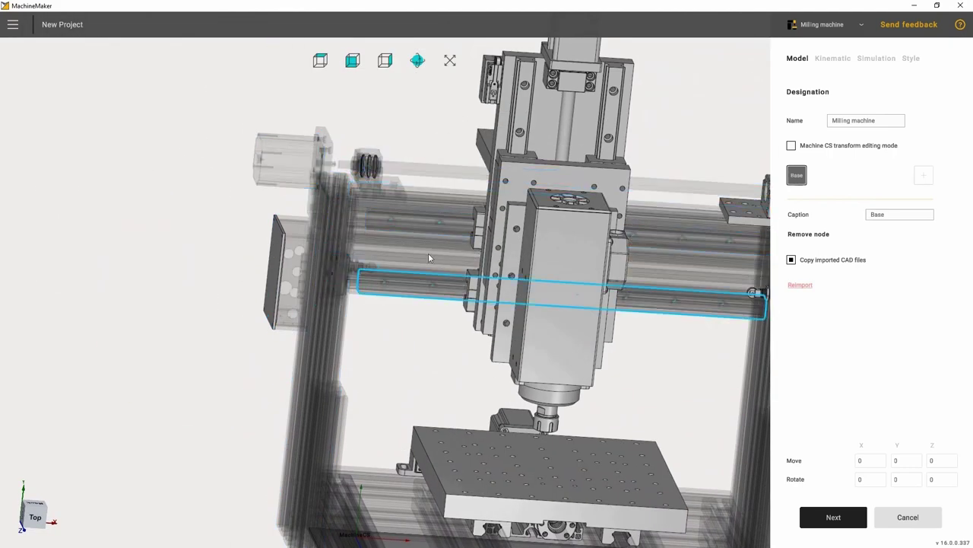
middle_click_drag(429, 254, 202, 264)
left_click(562, 296)
left_click(550, 209)
middle_click_drag(354, 242, 435, 303)
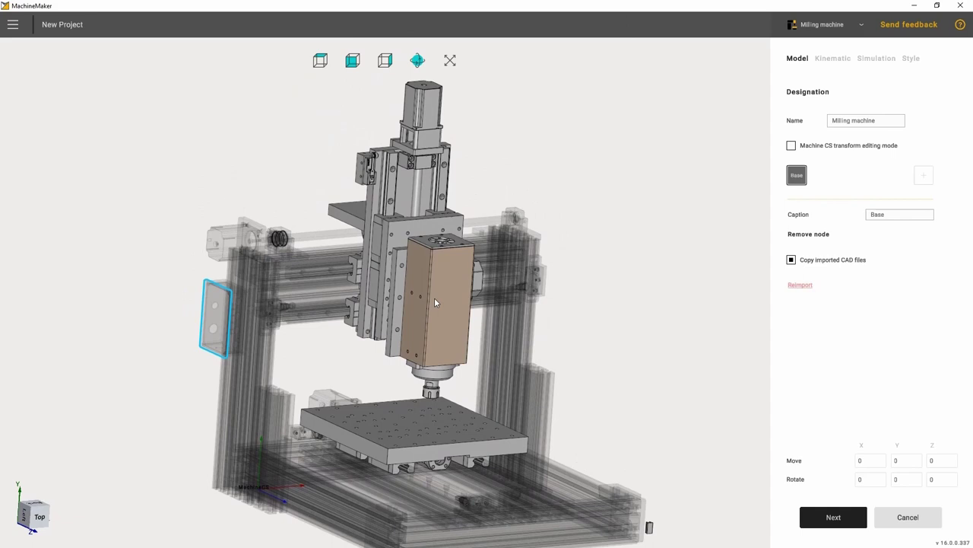
Add three joint nodes after Base and caption them AxisX, AxisY and AxisZ
left_click(923, 176)
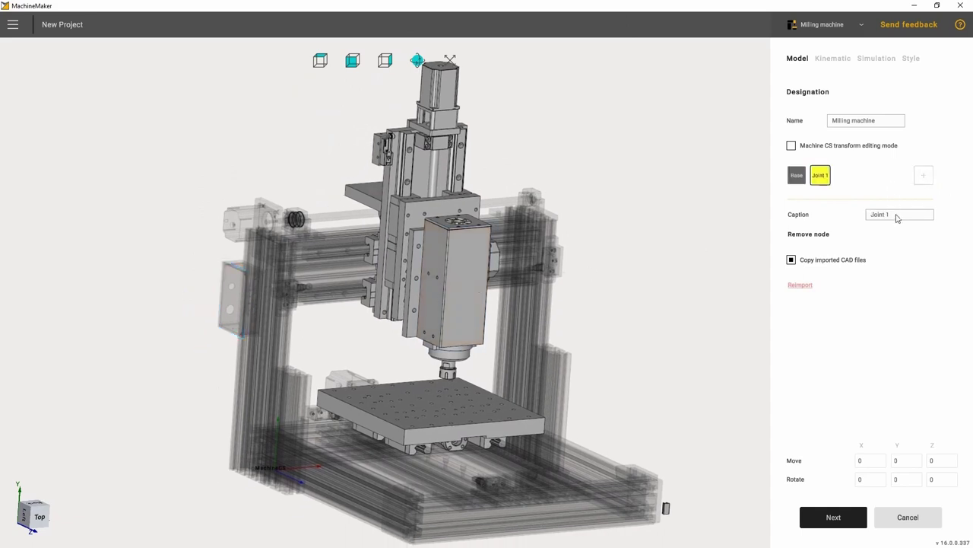
left_click_drag(896, 218, 866, 216)
type("AxisX")
left_click(924, 177)
double_click(905, 221)
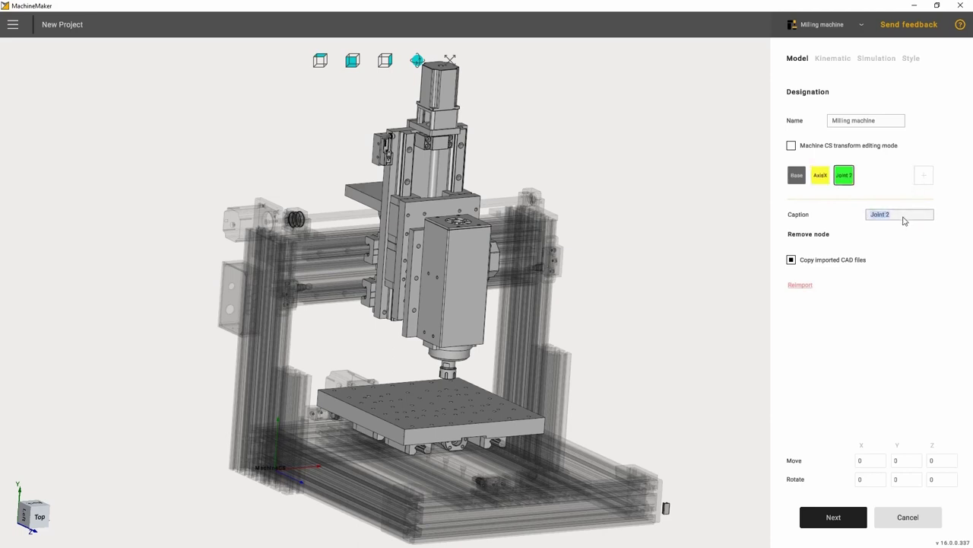
type("AxisZ")
left_click(923, 176)
type("A")
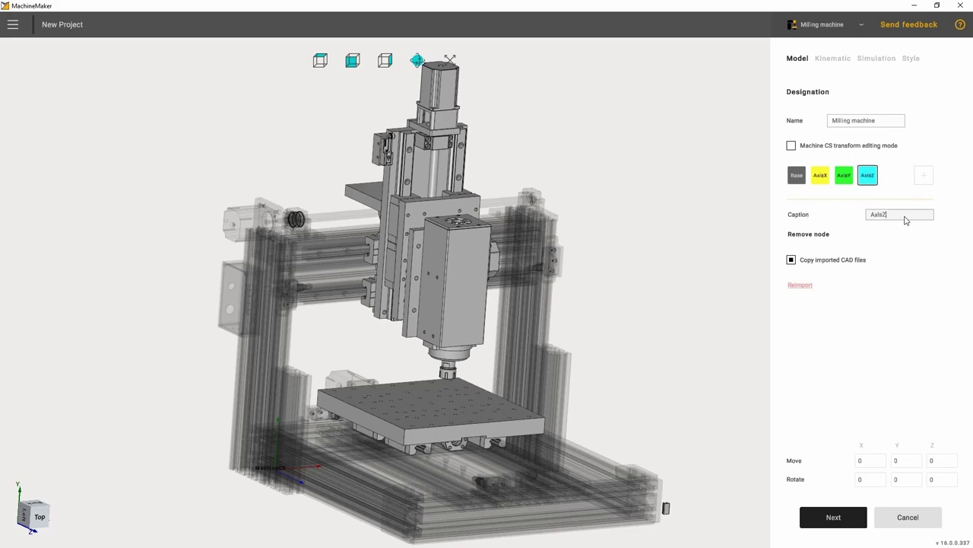
Select the AxisX node and rotate the machine model 90 degrees about X so it stands upright
left_click(820, 176)
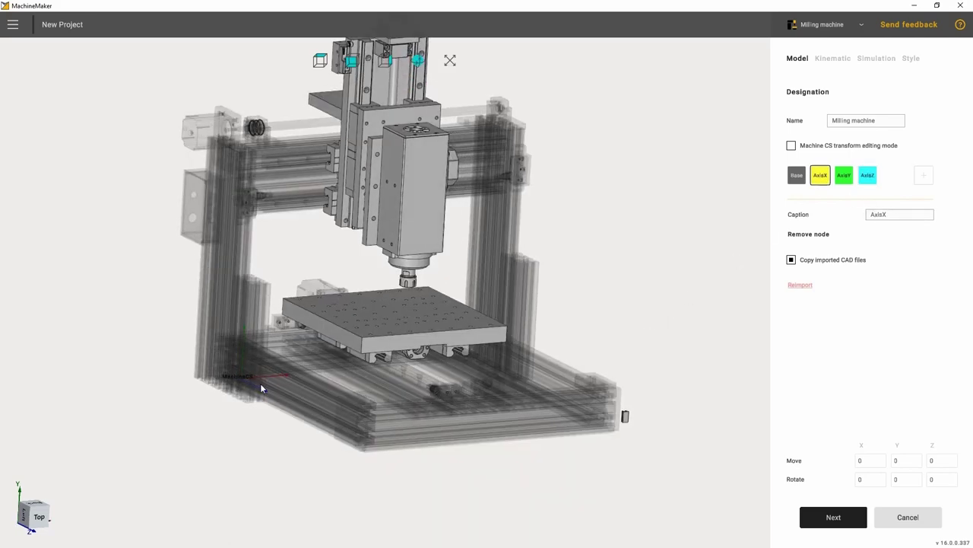
left_click(873, 484)
scroll(873, 484, "down", 2)
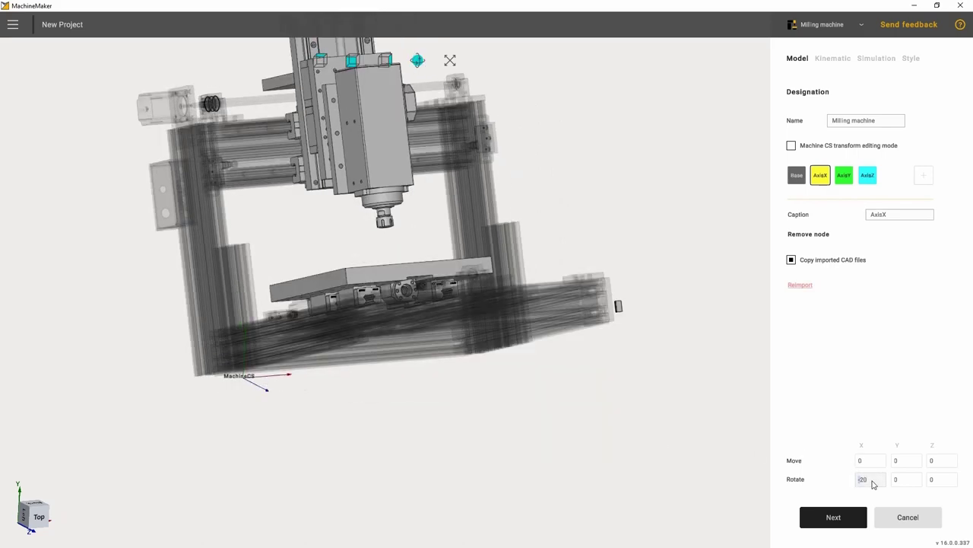
scroll(872, 484, "up", 1)
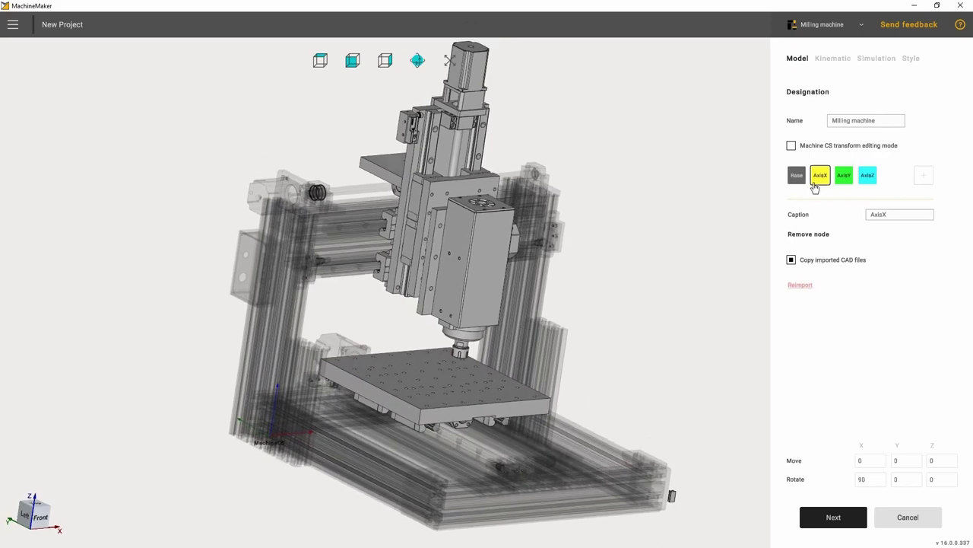
Assign the gantry carriage blocks, the vertical back plate, the upper bracket and its ball-screw nut to AxisX
middle_click_drag(391, 270, 465, 289)
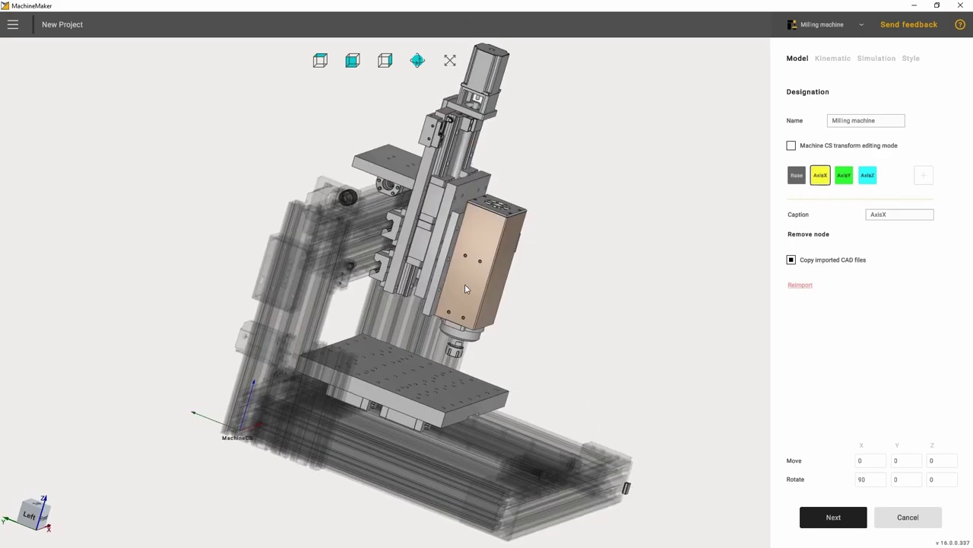
left_click(391, 271)
left_click(381, 270)
left_click(395, 224)
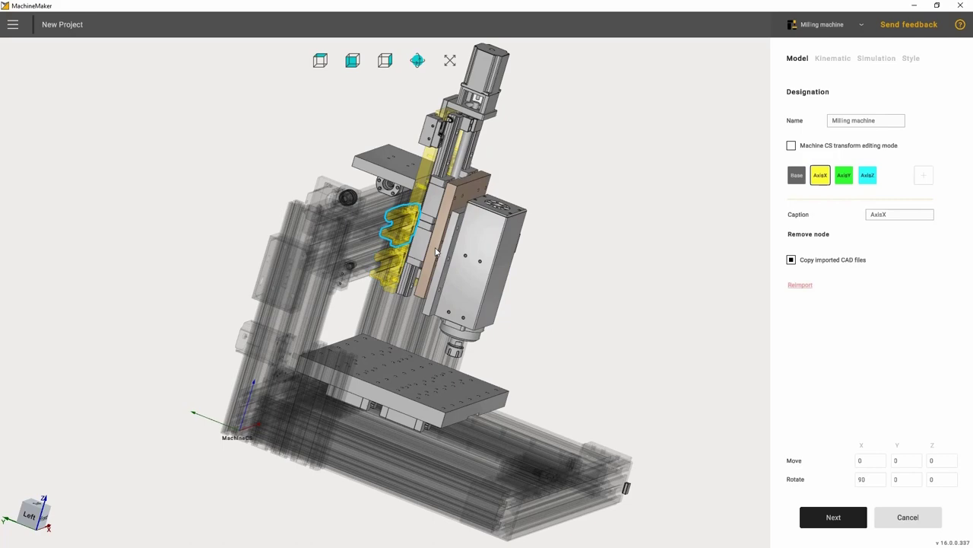
scroll(426, 243, "up", 2)
scroll(426, 247, "up", 2)
left_click(384, 141)
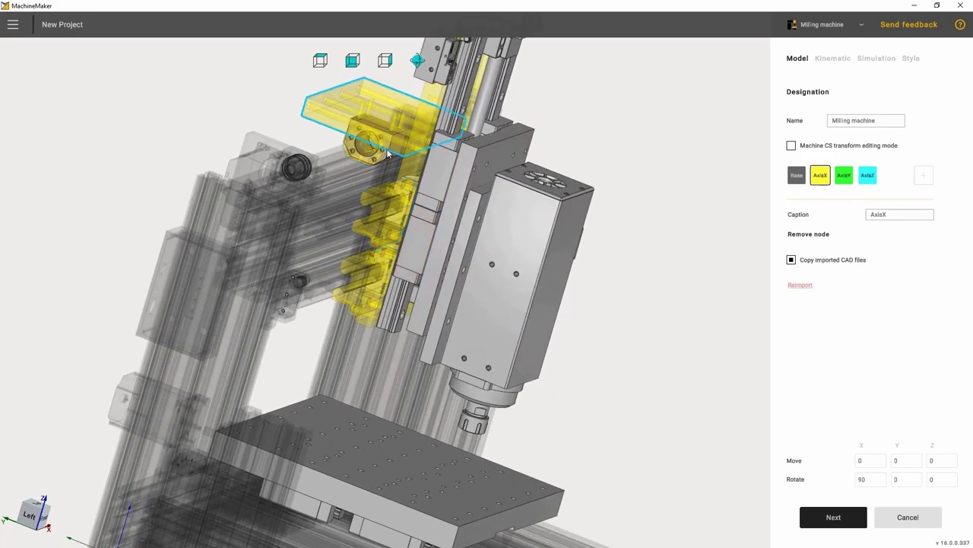
scroll(388, 155, "up", 2)
left_click(388, 155)
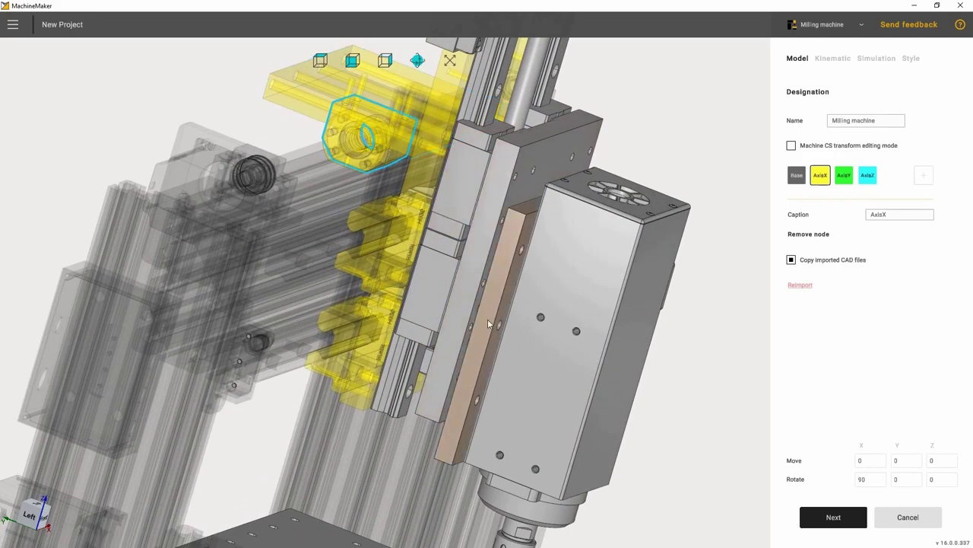
Assign the remaining linear guide carriages on the opposite side of the gantry slide to AxisX
scroll(479, 305, "up", 2)
scroll(506, 265, "up", 2)
middle_click_drag(507, 265, 202, 343)
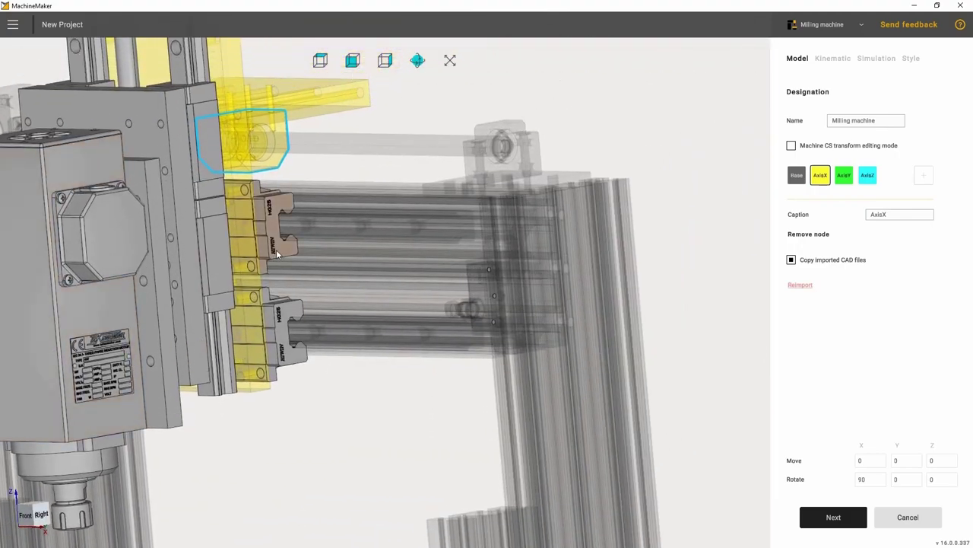
scroll(279, 287, "down", 2)
middle_click_drag(267, 263, 84, 305)
middle_click_drag(280, 206, 413, 343)
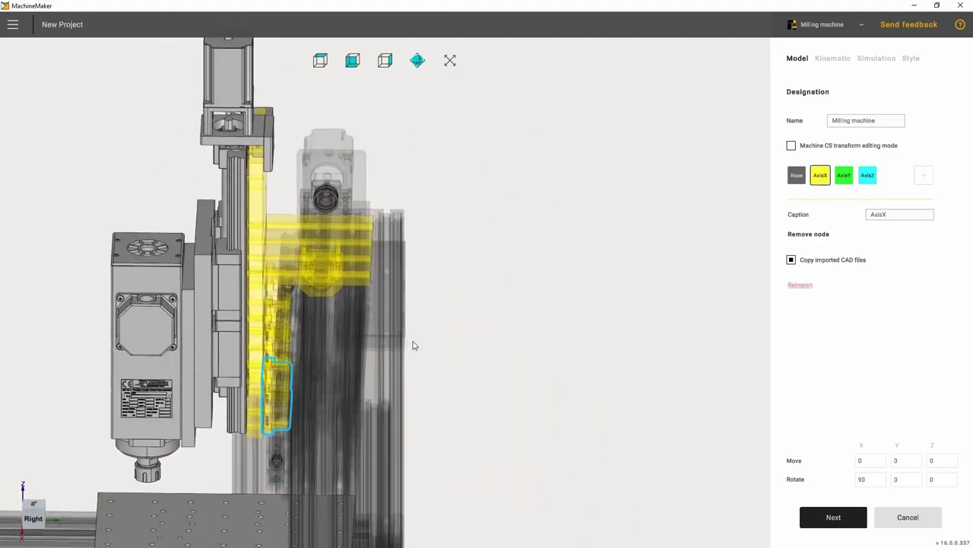
middle_click_drag(298, 351, 216, 396)
Assign the vertical drive's motor, mount, guide rails, coupling and bearing parts above the spindle to AxisX
left_click(251, 181)
left_click(219, 164)
scroll(218, 166, "up", 3)
left_click(267, 219)
left_click(254, 152)
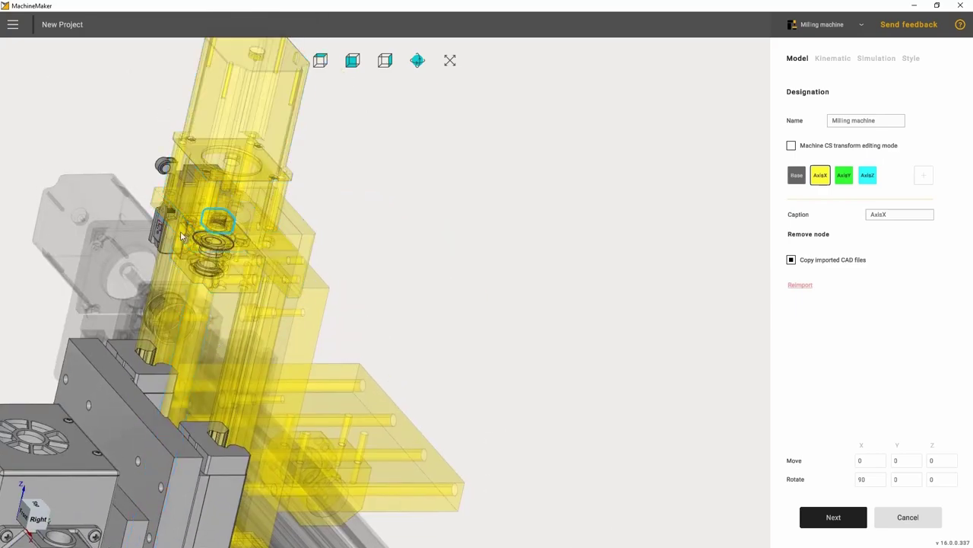
left_click(169, 228)
Assign the perforated work table, its carriage blocks, the nut bracket and the ball-screw nut to AxisY
scroll(217, 249, "down", 4)
middle_click_drag(235, 451, 426, 327)
left_click(844, 175)
scroll(289, 356, "up", 5)
left_click(289, 356)
left_click(556, 357)
left_click(460, 320)
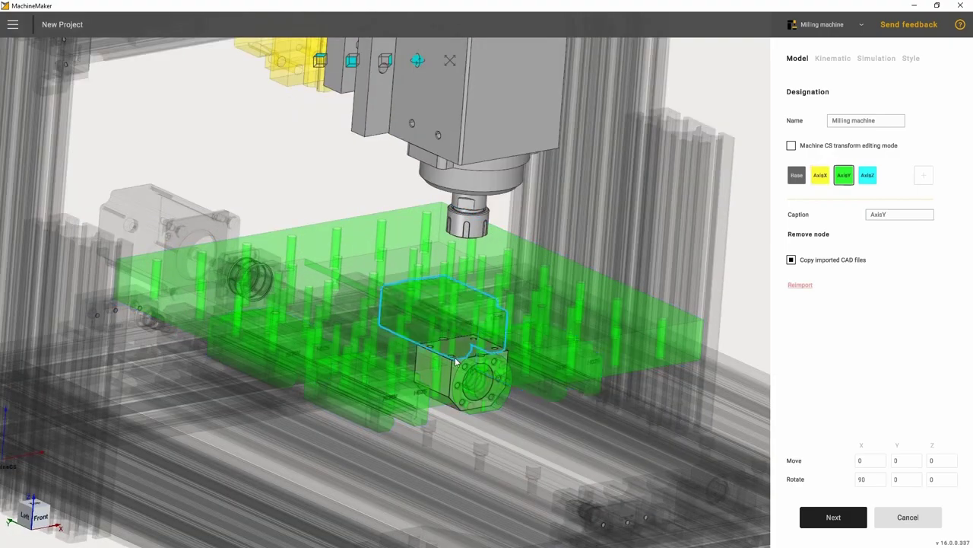
left_click(468, 369)
Assign the spindle motor, tool holder, mounting plates and vertical carriage blocks to AxisZ
scroll(464, 366, "down", 3)
middle_click_drag(456, 362, 515, 443)
left_click(870, 181)
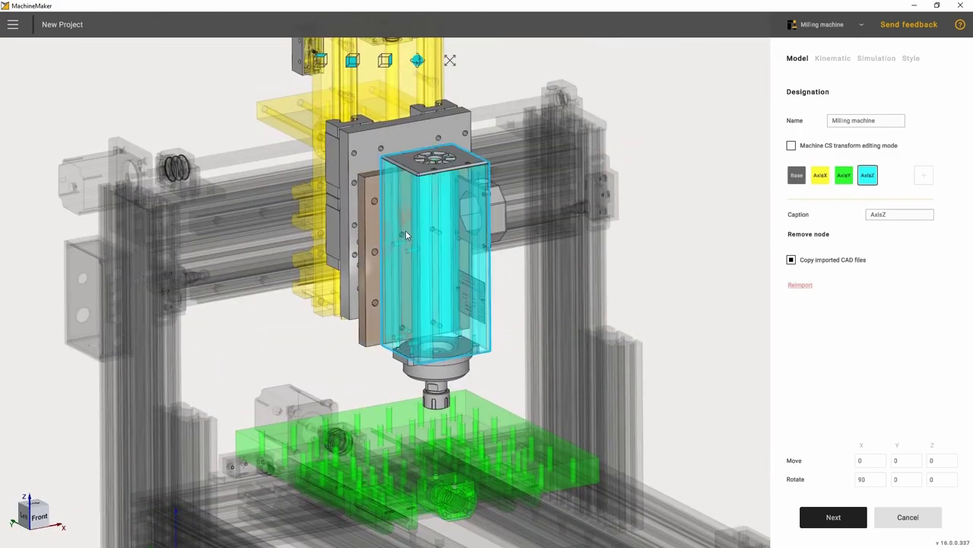
left_click(493, 219)
left_click(369, 251)
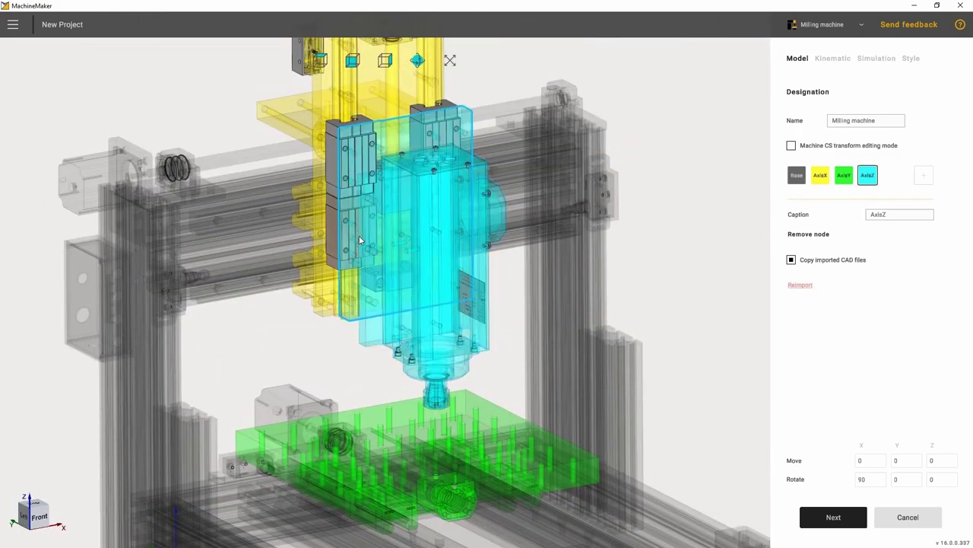
left_click(352, 238)
left_click(342, 152)
left_click(448, 162)
Assign the ball-screw nut and its holder behind the spindle plate to AxisZ
scroll(396, 279, "down", 3)
middle_click_drag(396, 279, 364, 270)
scroll(437, 254, "up", 3)
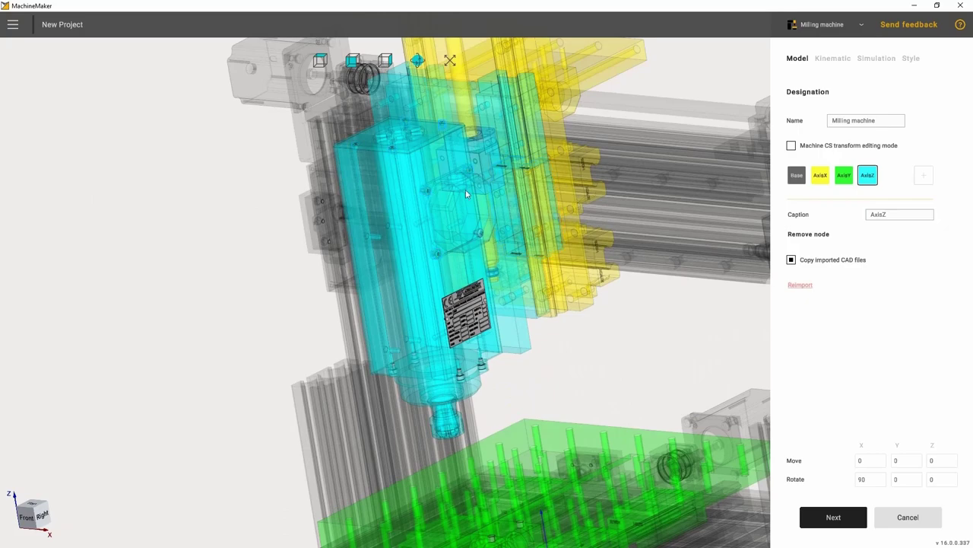
scroll(466, 194, "up", 4)
middle_click_drag(466, 194, 524, 225)
scroll(558, 195, "down", 3)
middle_click_drag(559, 194, 494, 213)
scroll(428, 224, "up", 3)
middle_click_drag(428, 223, 403, 205)
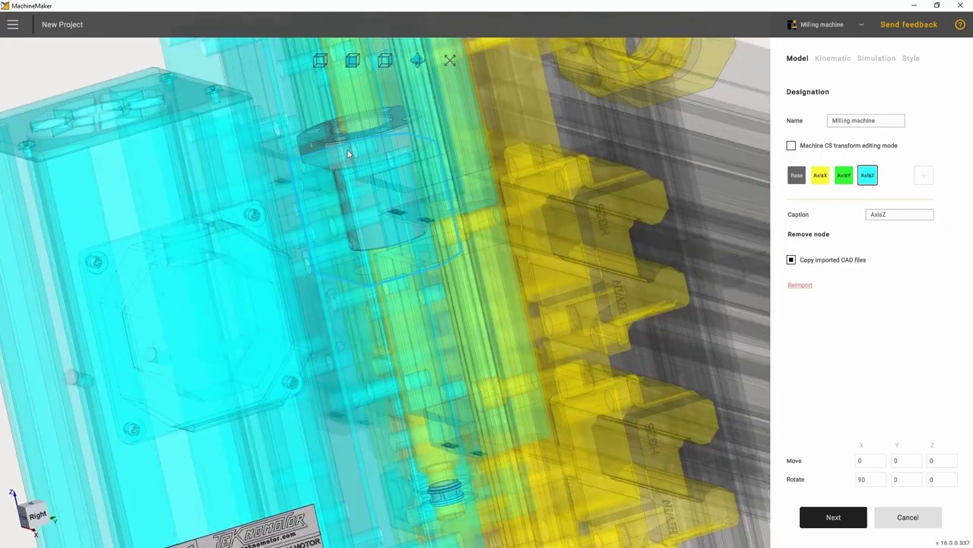
Assign the spindle flange screws and the ring above the collet to AxisZ
scroll(347, 154, "down", 4)
middle_click_drag(367, 305, 357, 286)
scroll(389, 404, "down", 3)
scroll(358, 286, "up", 6)
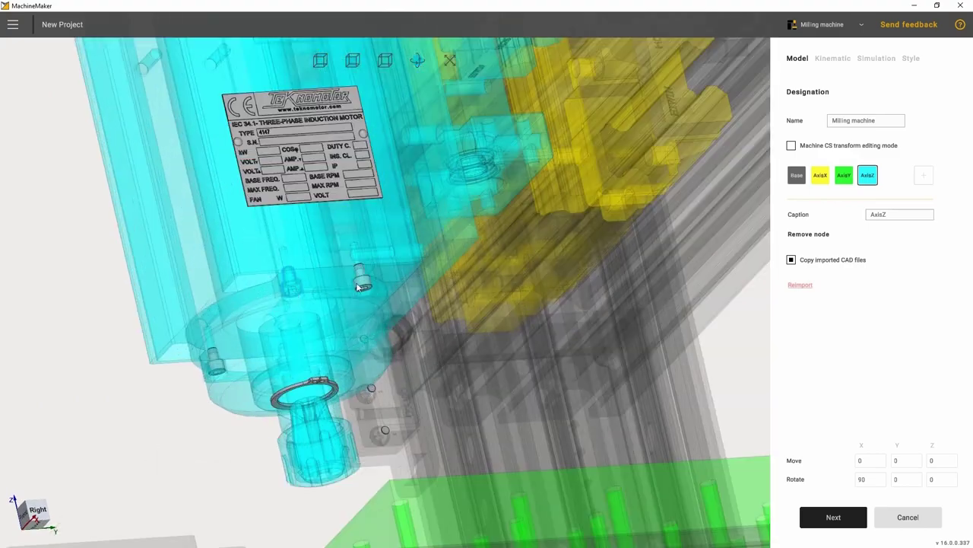
scroll(358, 287, "down", 6)
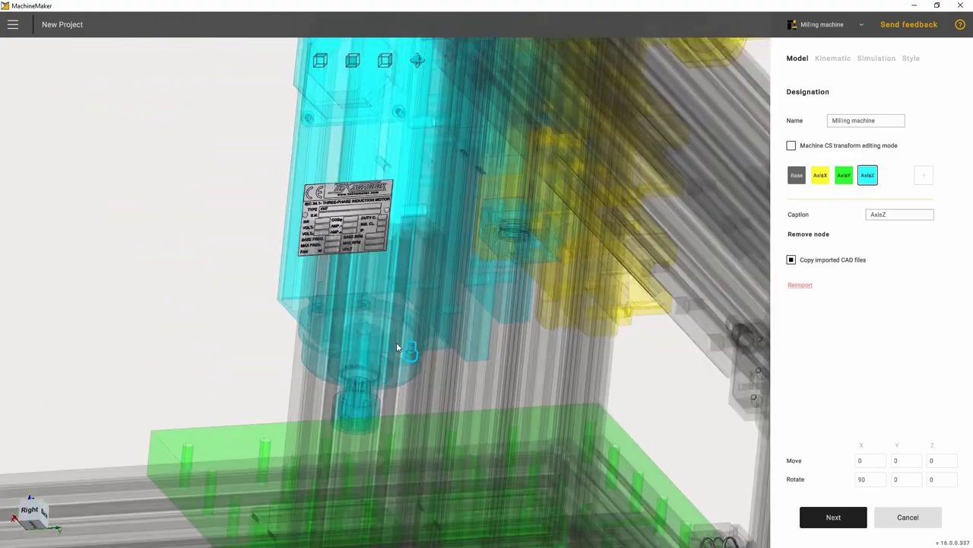
middle_click_drag(396, 342, 476, 267)
scroll(394, 275, "down", 3)
scroll(484, 268, "down", 2)
left_click(485, 268)
Turn on Machine CS transform editing mode and snap the MachineCS origin to the centre of the spindle collet's lower end
left_click(790, 145)
scroll(457, 285, "up", 5)
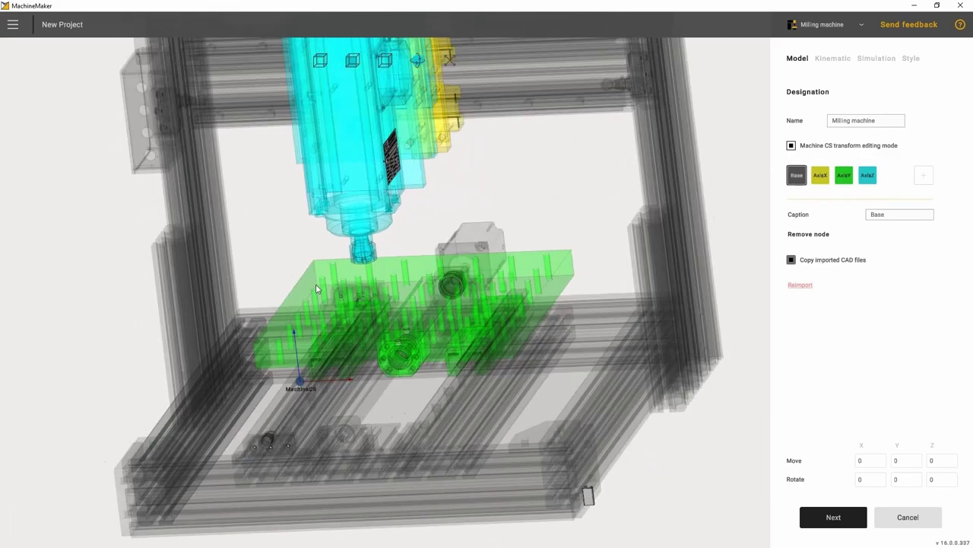
middle_click_drag(318, 289, 371, 282)
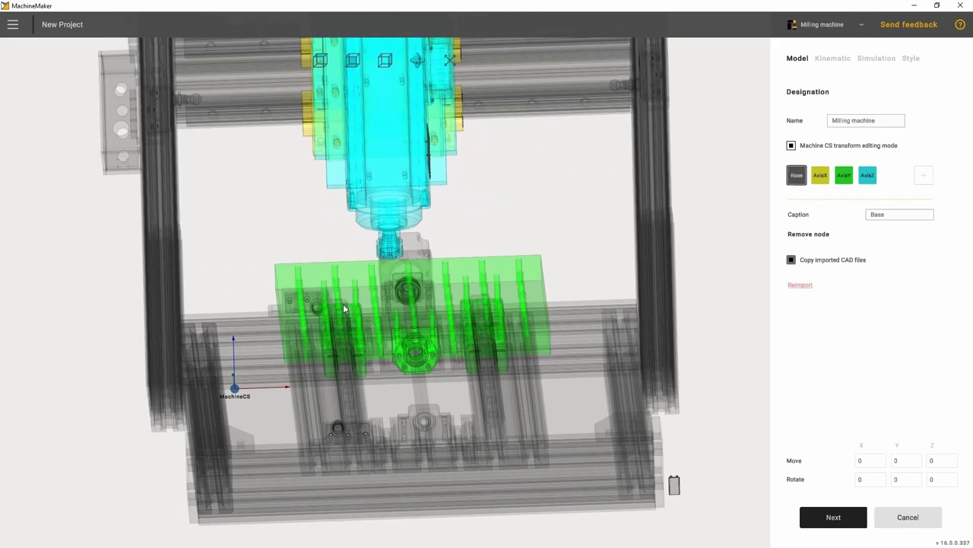
left_click_drag(234, 393, 378, 261)
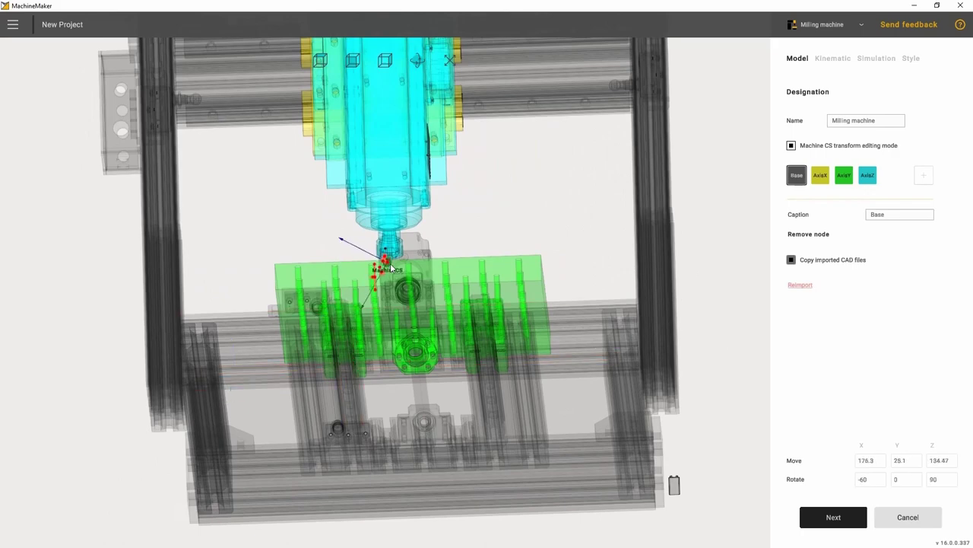
scroll(378, 261, "up", 5)
middle_click_drag(390, 226, 393, 133)
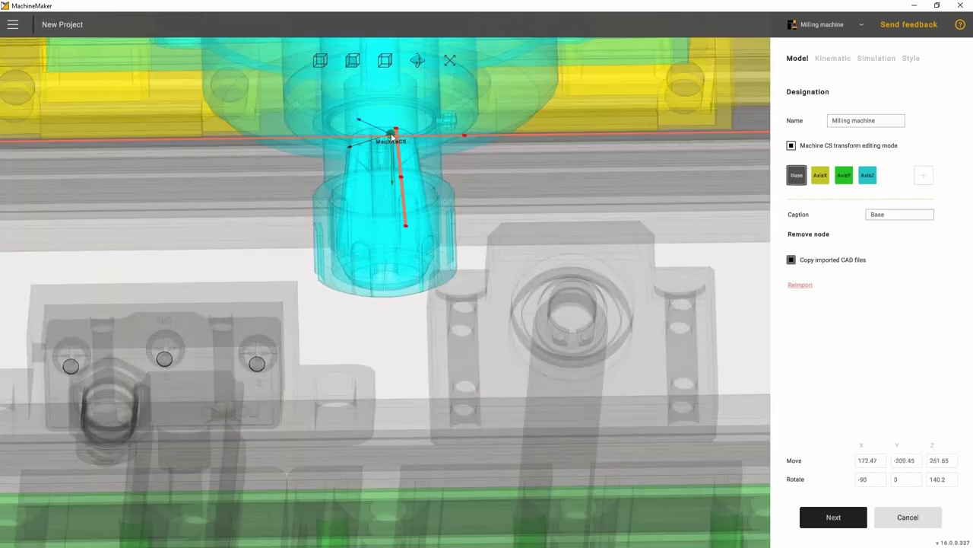
left_click_drag(394, 132, 386, 275)
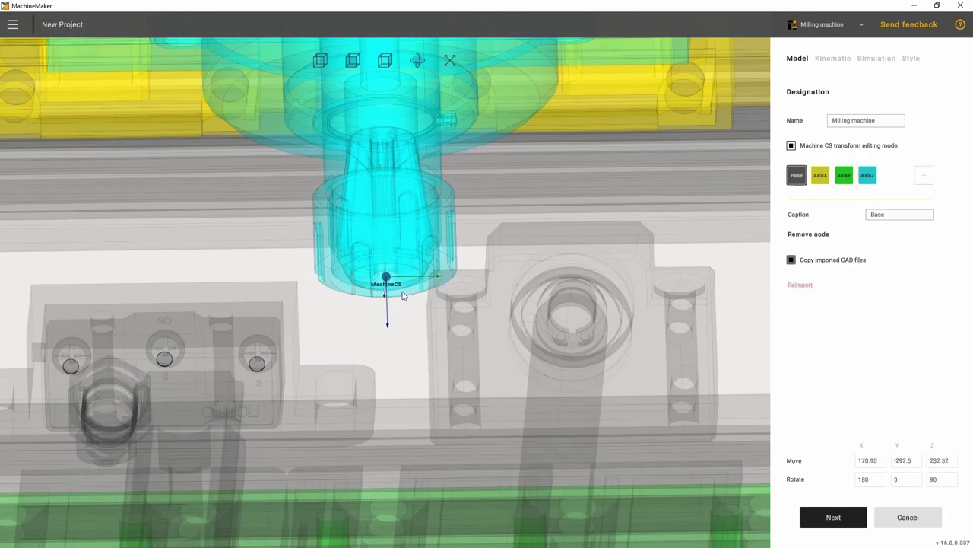
scroll(412, 320, "down", 5)
mouse_move(412, 317)
middle_mouse_down()
mouse_move(465, 374)
mouse_move(414, 307)
mouse_move(401, 324)
middle_mouse_up()
scroll(465, 367, "down", 5)
scroll(413, 306, "down", 3)
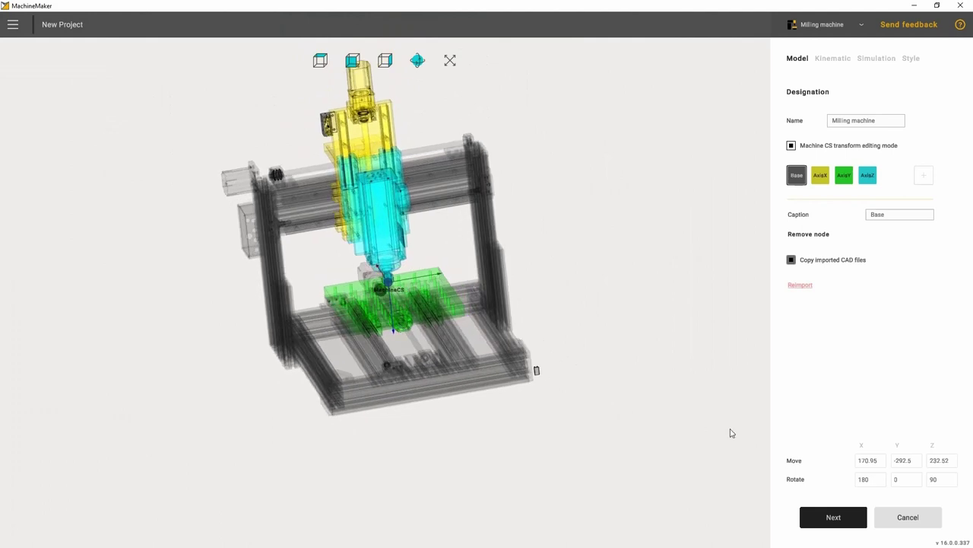
Set the machine coordinate system's rotation to 0 about both X and Z
double_click(870, 479)
type("20")
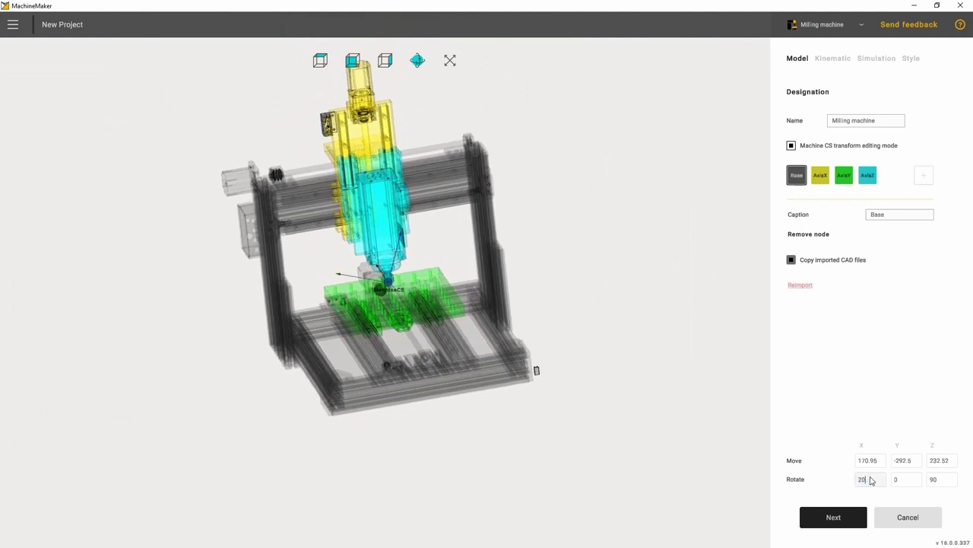
key("BackSpace")
key("BackSpace")
type("0")
double_click(936, 481)
type("0")
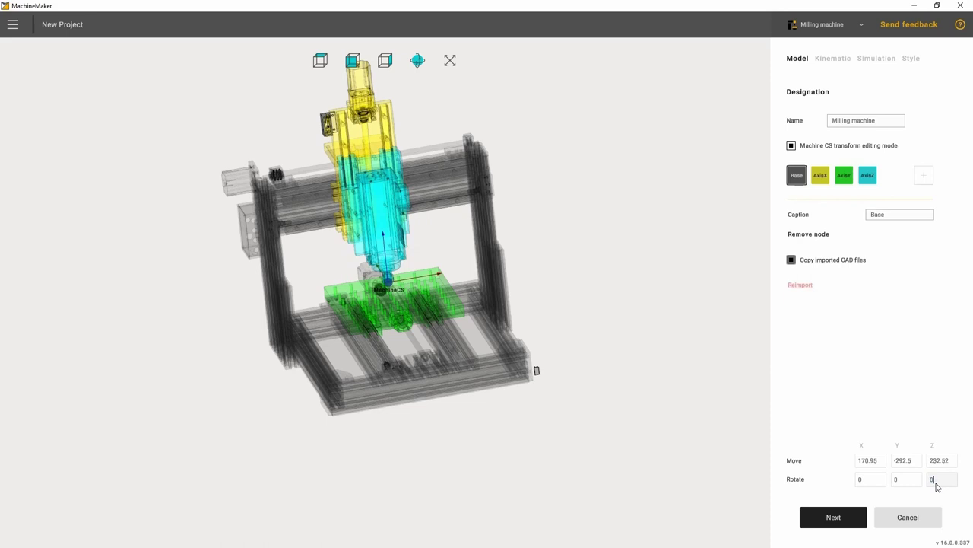
middle_click_drag(470, 365, 487, 385)
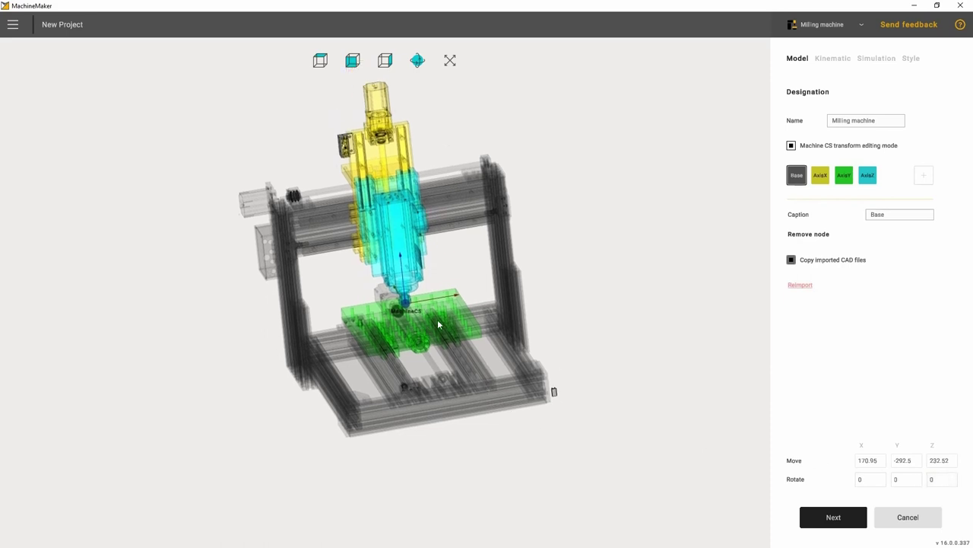
middle_click_drag(437, 324, 485, 328)
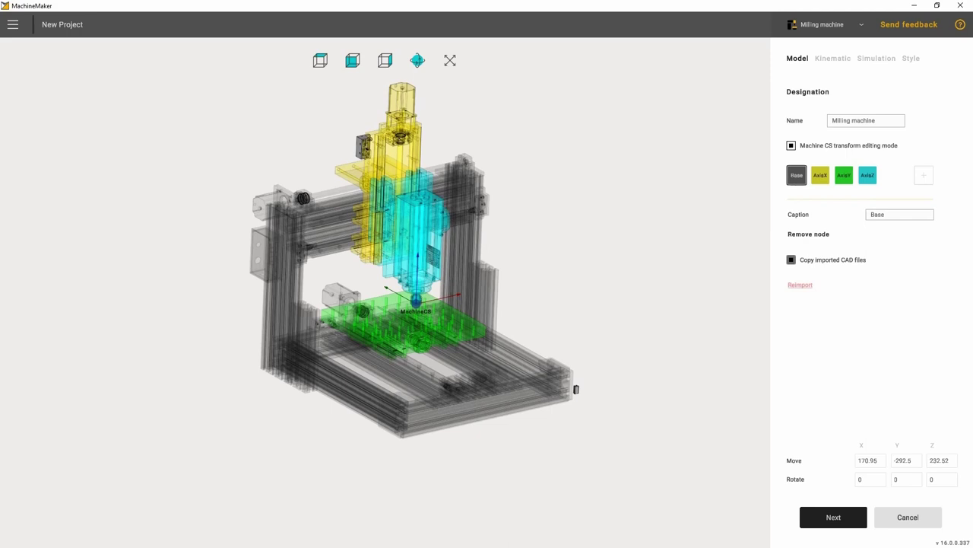
Arrange the kinematic tree with AxisZ under AxisX, Tool under AxisZ, and Workpiece under AxisY
left_click(835, 60)
middle_click_drag(480, 354, 419, 355)
scroll(424, 345, "up", 4)
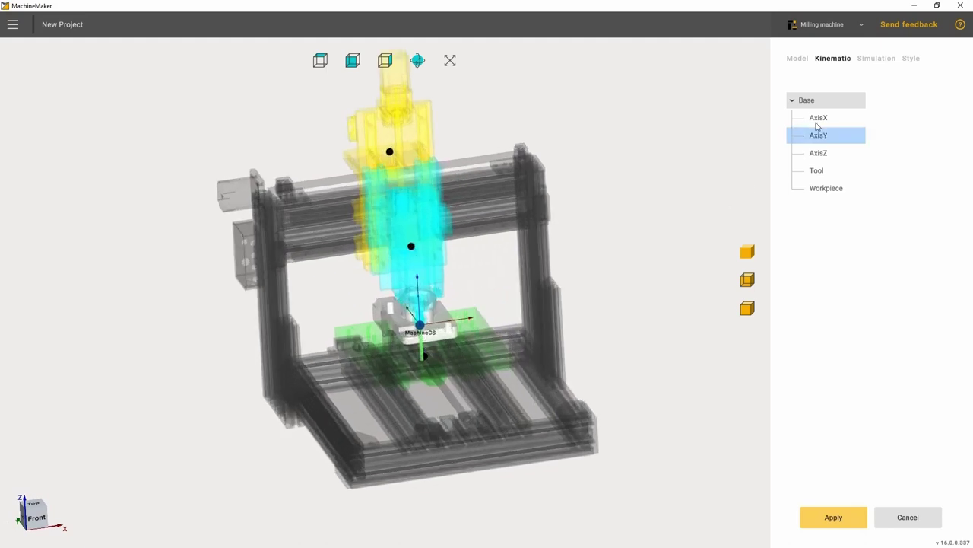
left_click(818, 119)
left_click(821, 137)
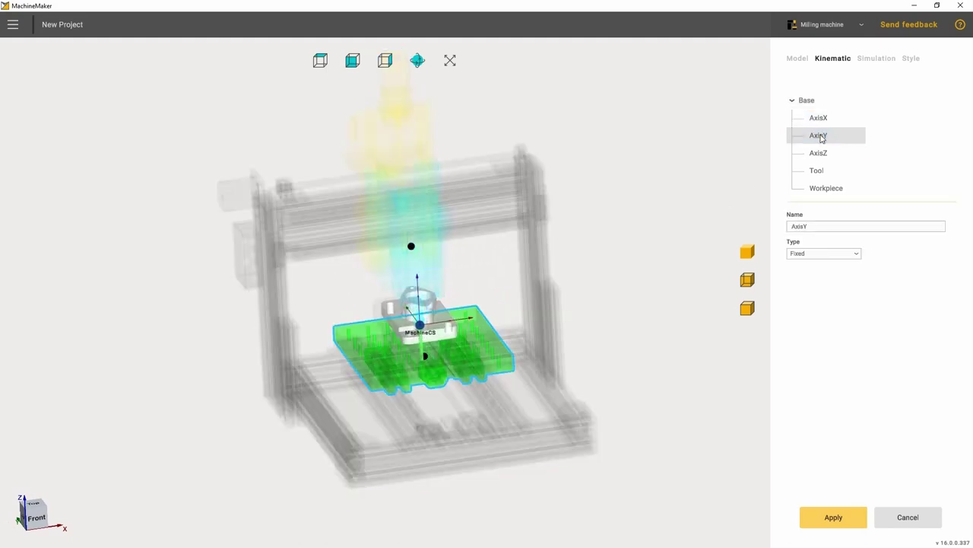
left_click(819, 154)
left_click_drag(822, 157, 827, 122)
left_click_drag(822, 173, 827, 134)
left_click(827, 176)
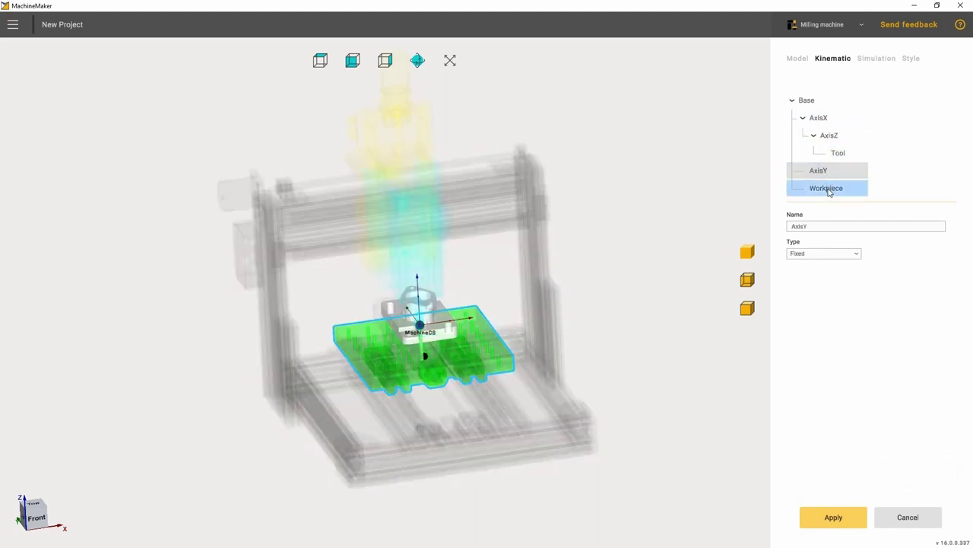
left_click(829, 190)
left_click_drag(829, 196, 821, 171)
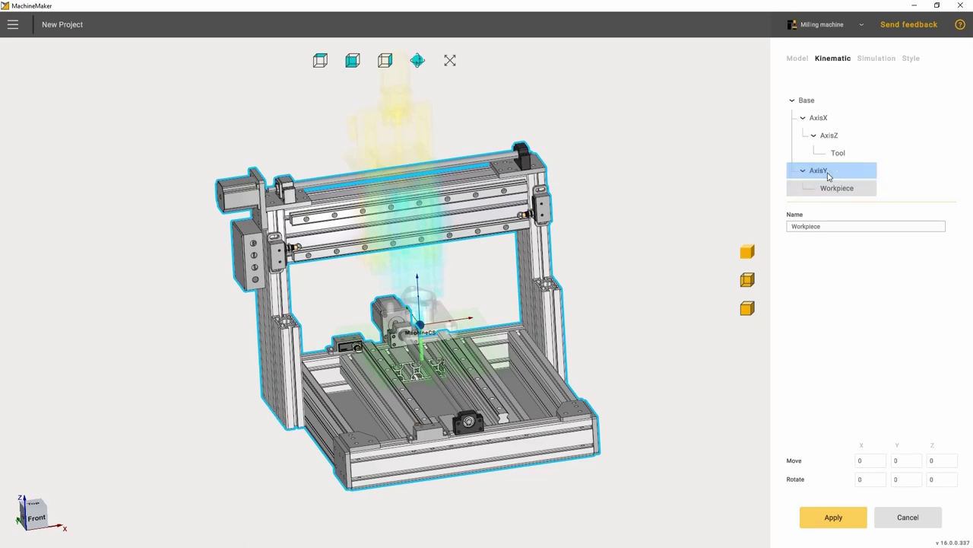
Make AxisX a linear axis along the X coordinate
left_click(826, 120)
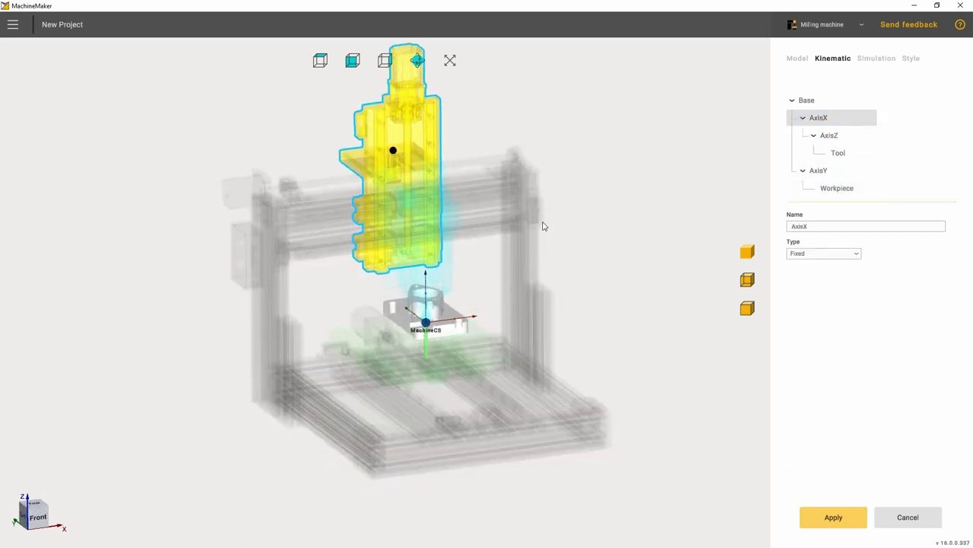
middle_click_drag(543, 226, 715, 239)
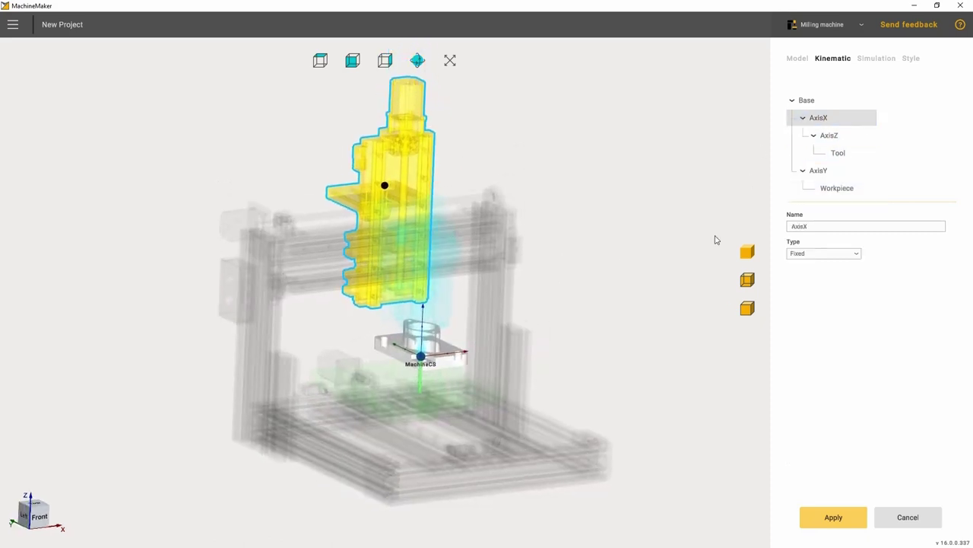
left_click(803, 271)
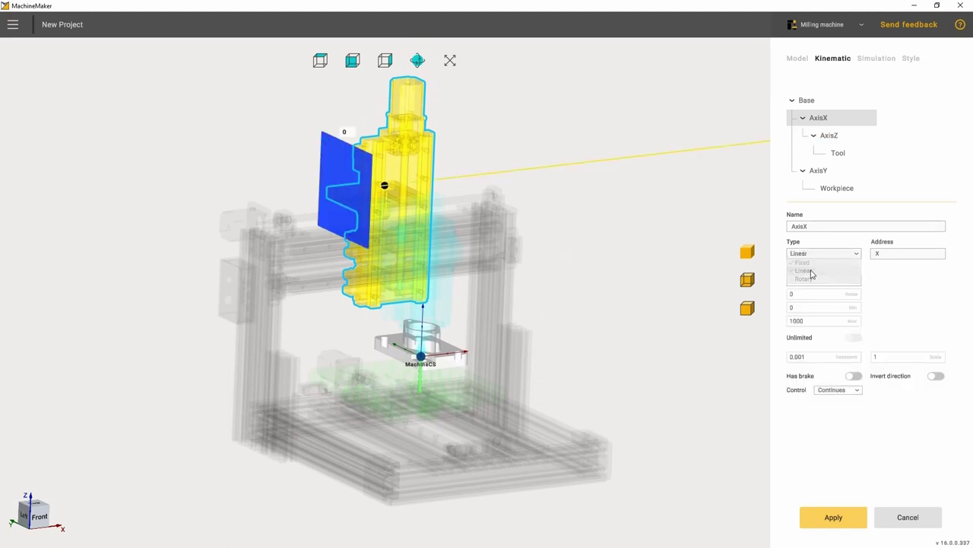
left_click(813, 283)
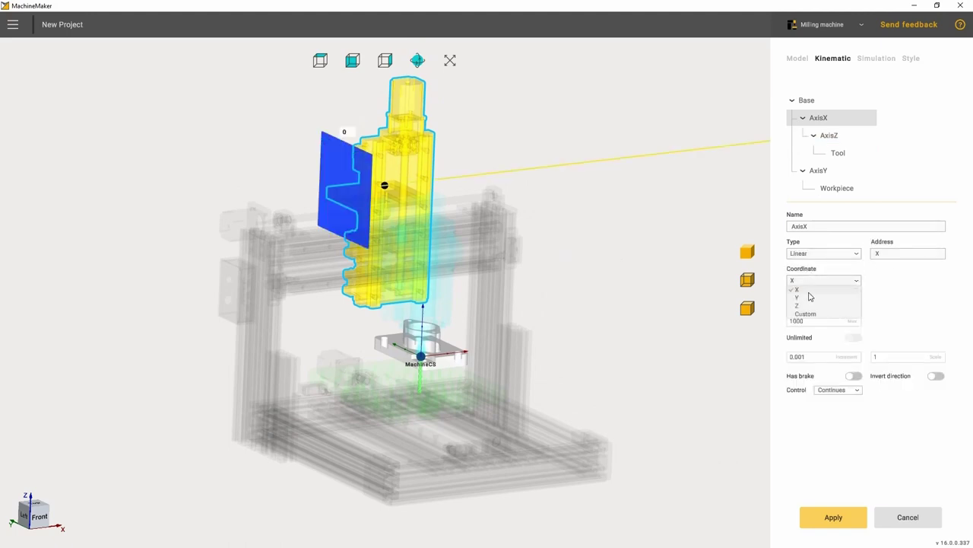
Make AxisZ a linear axis along the Z coordinate
left_click(828, 136)
left_click(818, 271)
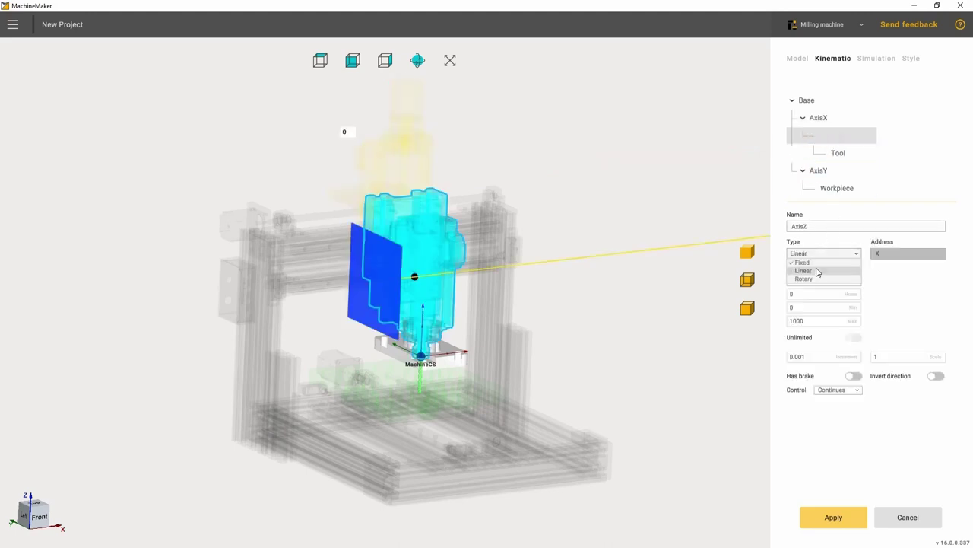
left_click(836, 281)
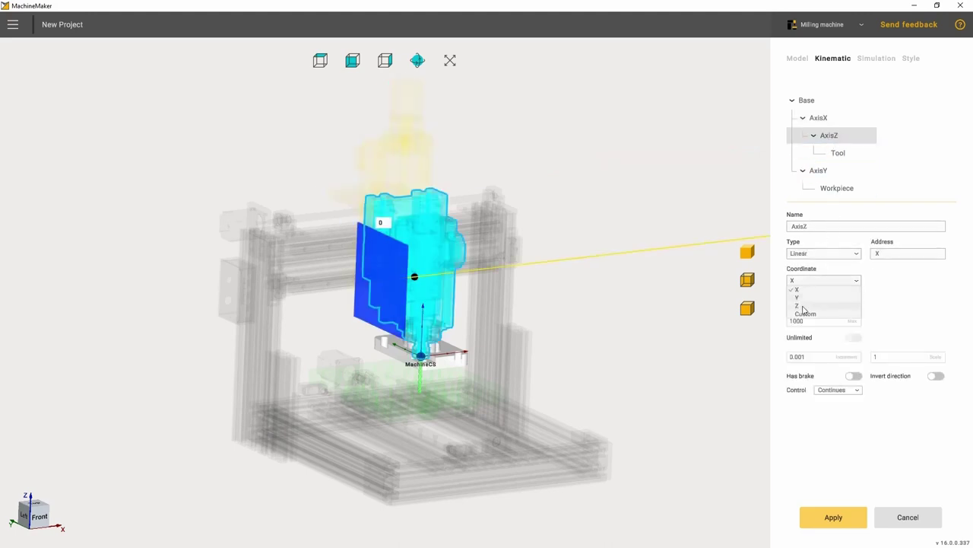
left_click(798, 306)
Make AxisY a linear axis along the Y coordinate
left_click(829, 171)
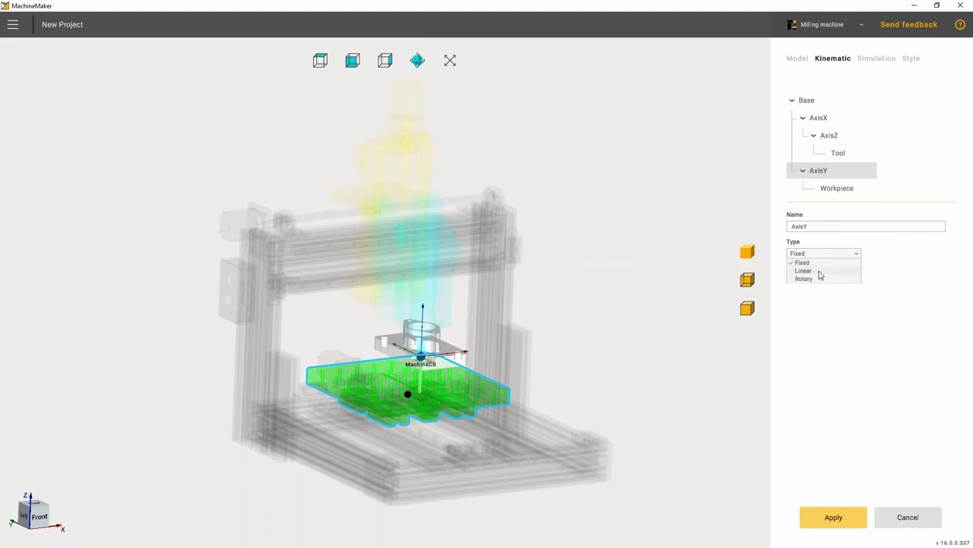
left_click(820, 272)
left_click(816, 282)
left_click(807, 298)
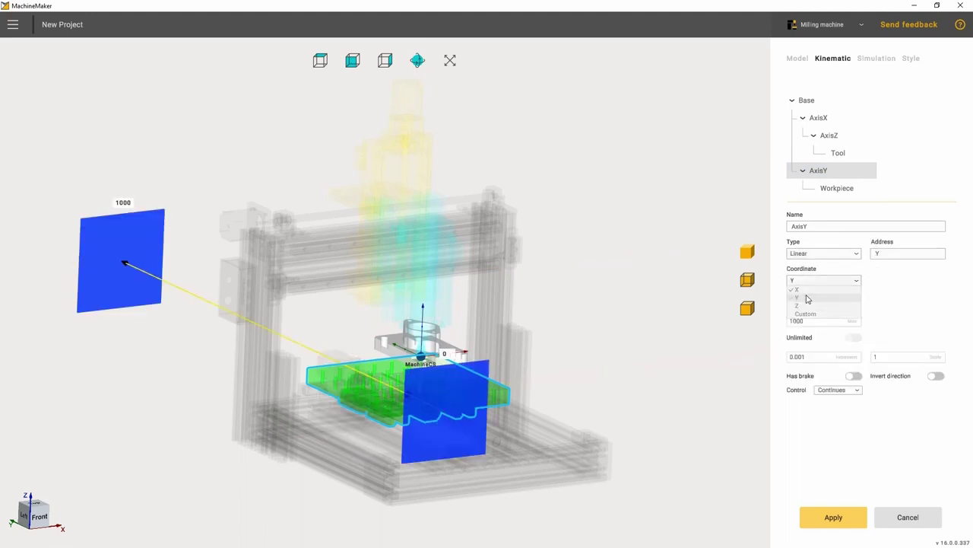
Invert AxisY's direction and set its maximum travel limit to 180
middle_click_drag(472, 383, 561, 318)
scroll(485, 308, "down", 3)
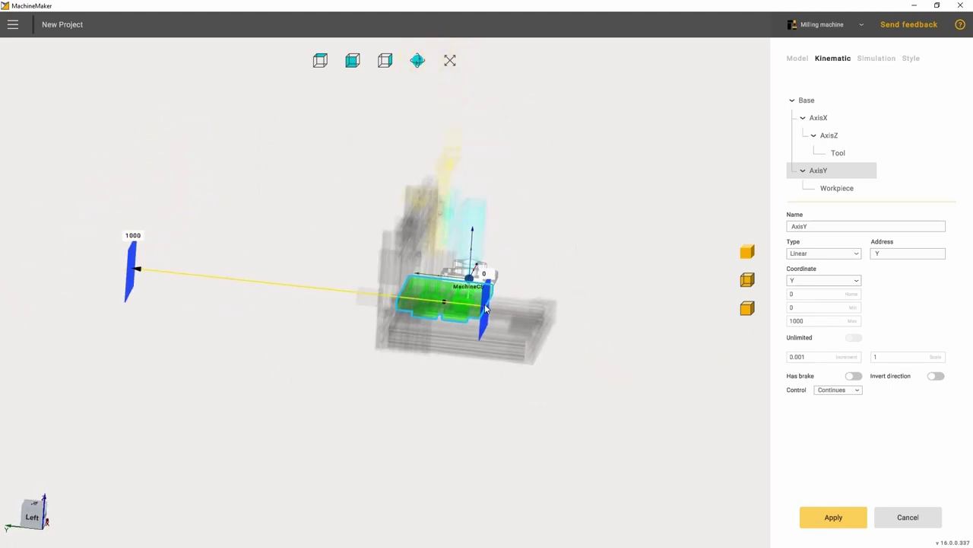
middle_click(483, 309)
scroll(481, 310, "up", 3)
middle_click_drag(453, 319, 521, 320)
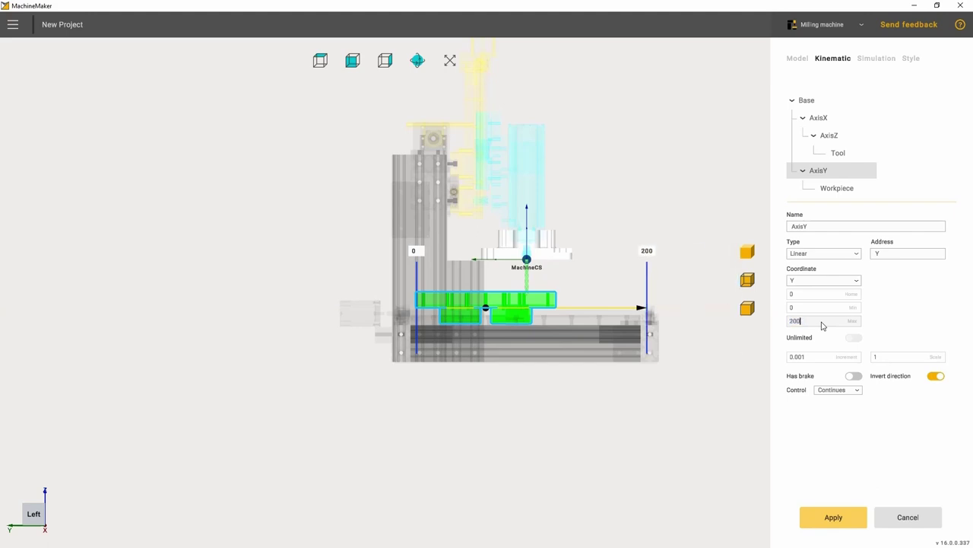
Simulate the work table's AxisY travel from 0 to 180 and back, examining its clearance at the front end
left_click(874, 59)
scroll(470, 375, "up", 3)
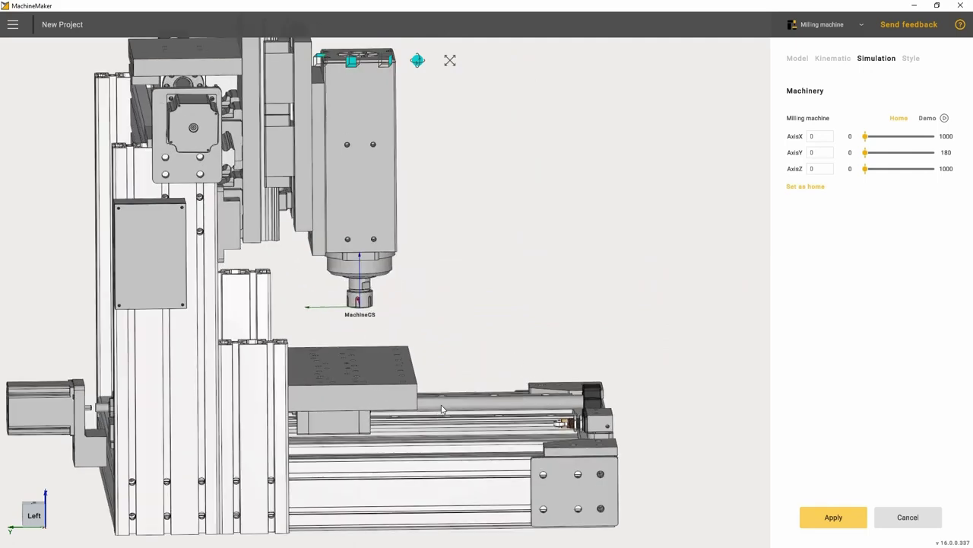
right_click_drag(443, 409, 367, 421)
middle_click_drag(366, 420, 413, 308)
right_click_drag(413, 305, 398, 344)
left_click_drag(865, 169, 955, 162)
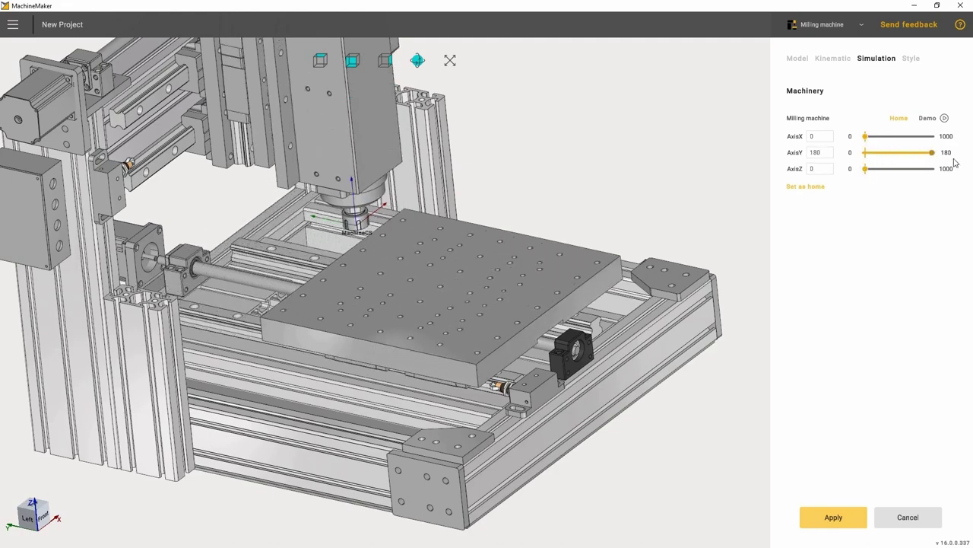
middle_click_drag(509, 380, 353, 365)
scroll(350, 335, "up", 2)
left_click_drag(932, 152, 854, 154)
middle_click_drag(365, 289, 346, 251)
Set AxisY's home position to 100 in its kinematic settings
left_click(840, 66)
left_click(829, 134)
left_click(818, 171)
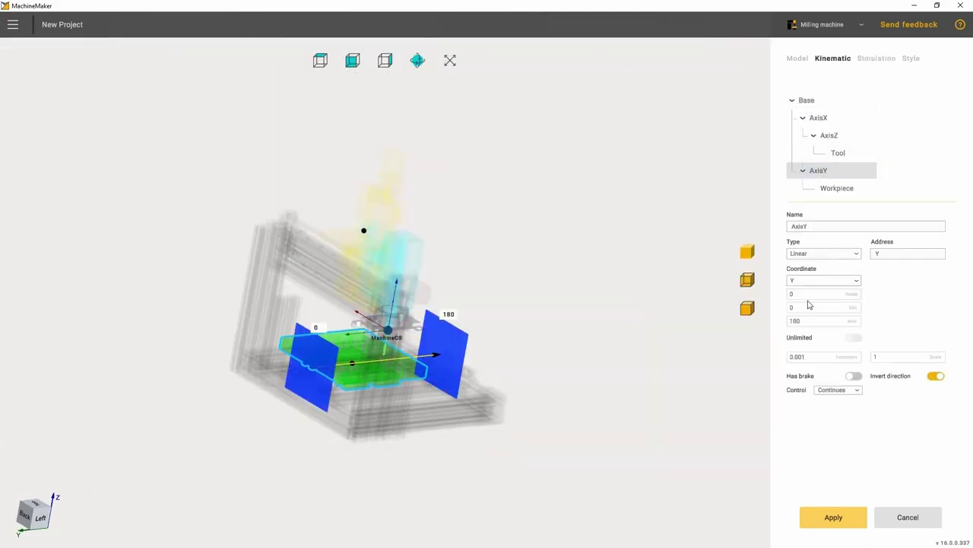
left_click(813, 297)
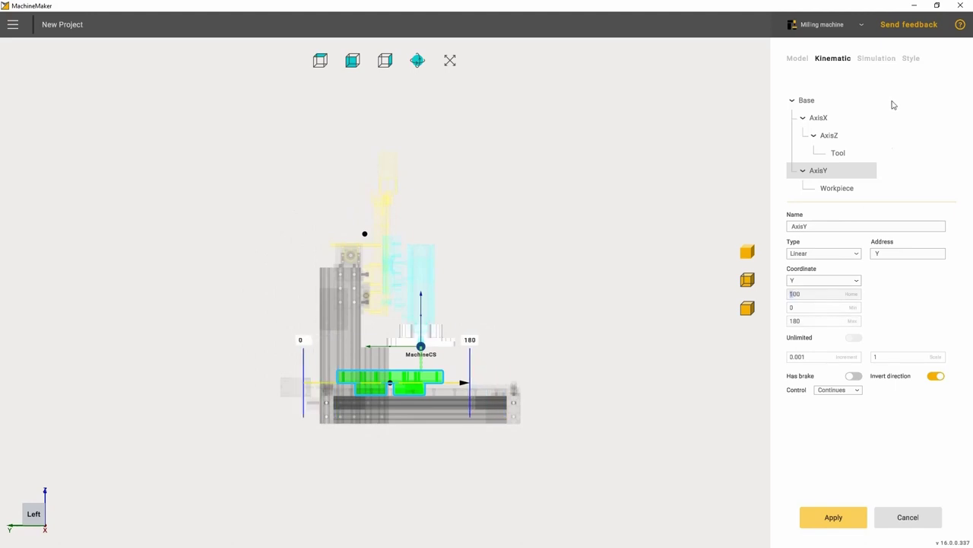
Examine the work table's clearance to the rear limit switch in the simulation with AxisY at 0
left_click(876, 58)
scroll(290, 435, "up", 10)
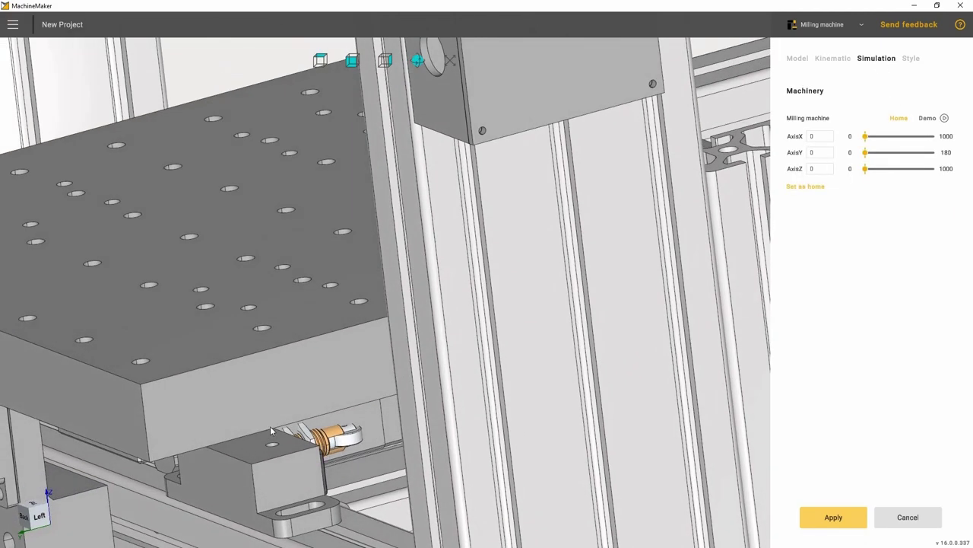
middle_click_drag(330, 458, 336, 350)
scroll(336, 350, "down", 3)
scroll(337, 350, "down", 3)
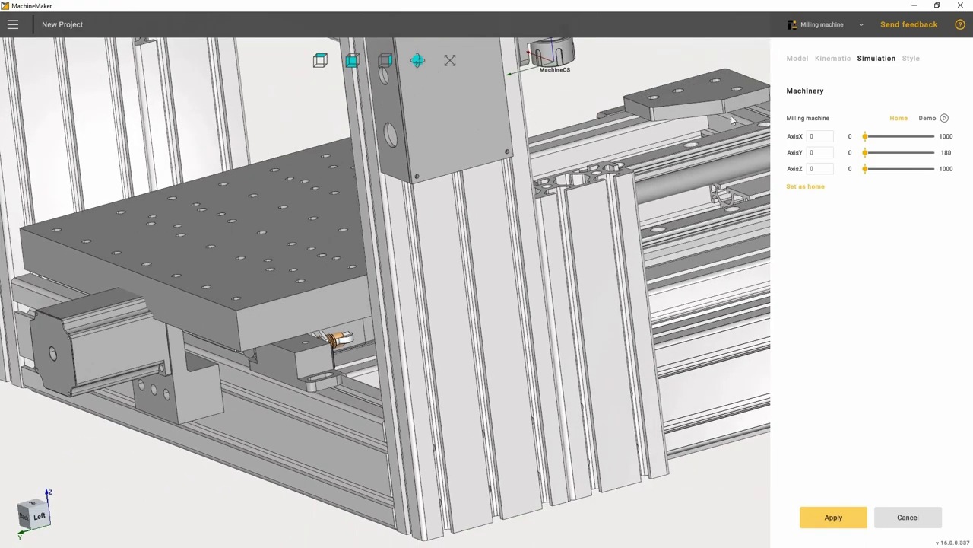
Review AxisY's home value in the kinematic settings and simulate the table's travel to the 180 limit
left_click(833, 58)
left_click(819, 170)
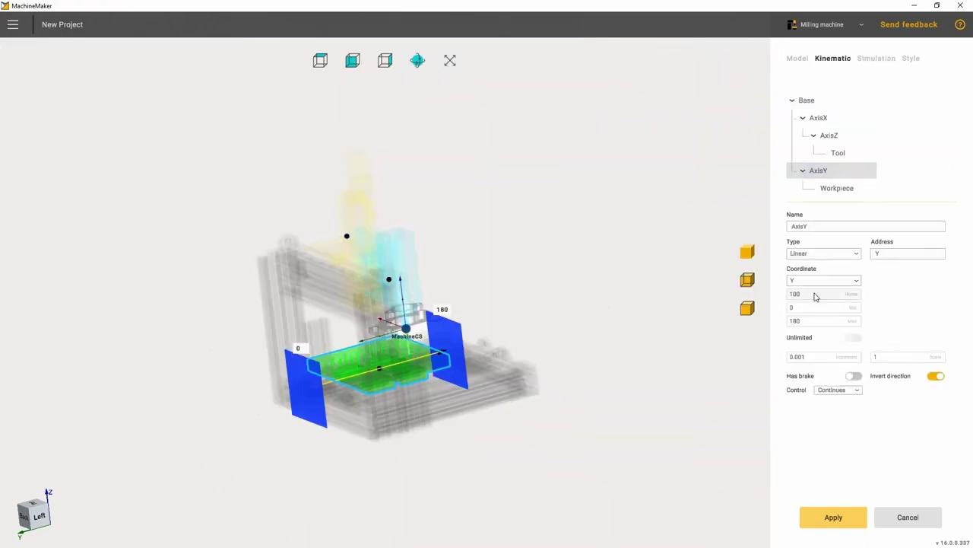
left_click(872, 64)
scroll(361, 390, "up", 10)
scroll(362, 342, "down", 3)
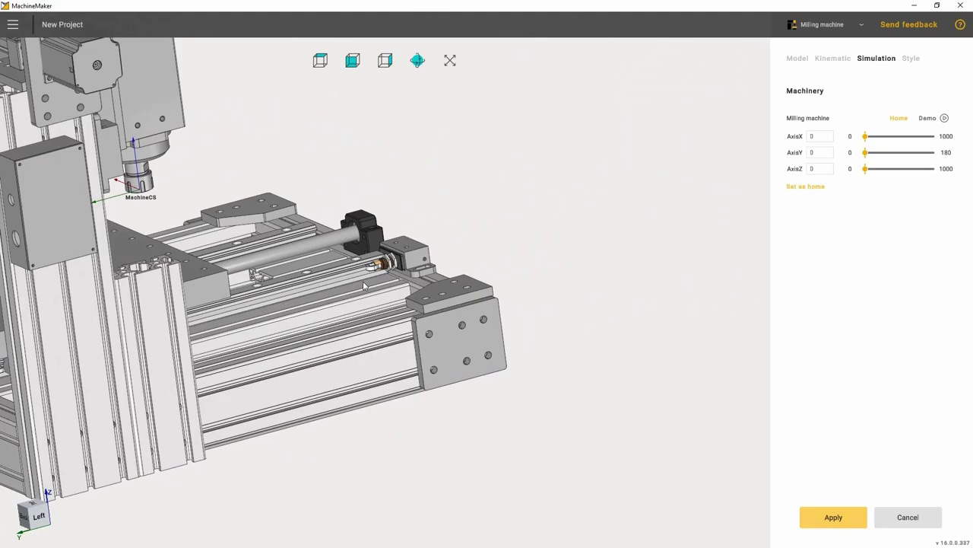
right_click_drag(363, 285, 347, 365)
left_click_drag(864, 153, 967, 157)
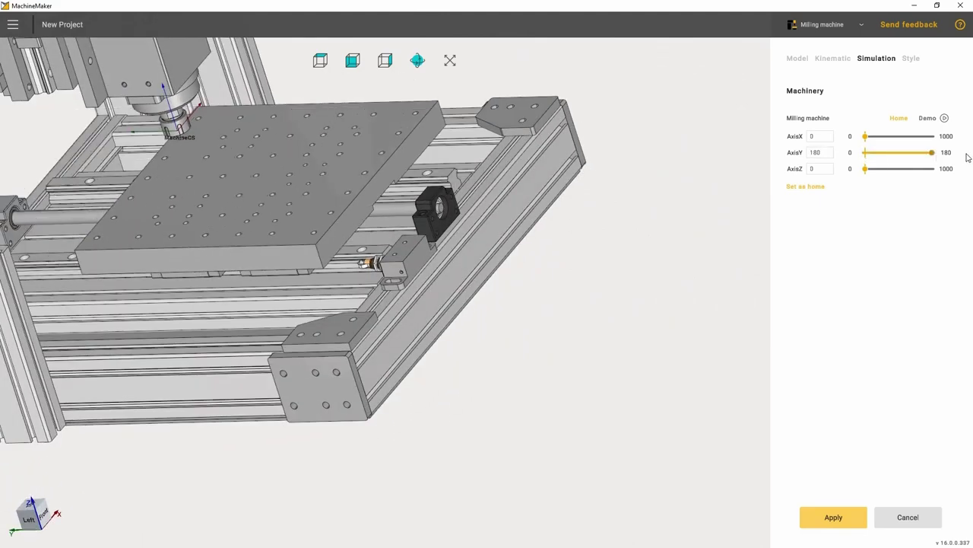
Set AxisY's maximum travel limit to 240 and simulate the table's movement to that limit
left_click(836, 60)
scroll(808, 323, "up", 3)
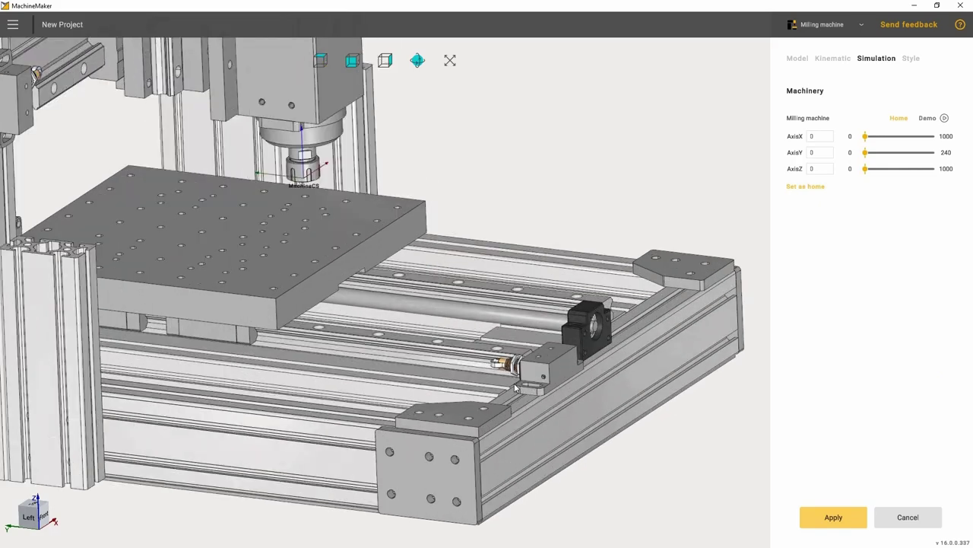
left_click_drag(865, 152, 934, 154)
scroll(499, 372, "up", 6)
scroll(508, 363, "down", 8)
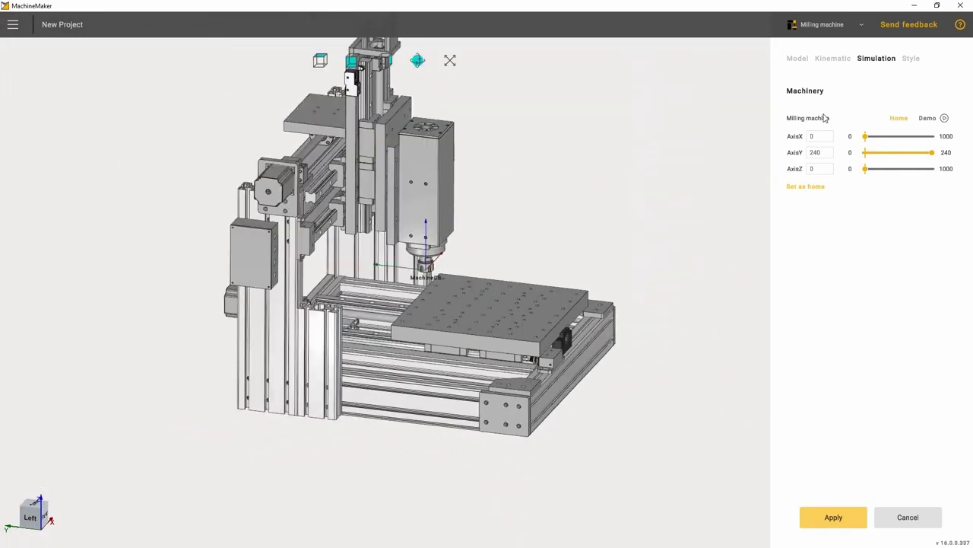
Set AxisX's home position to 110 and maximum travel limit to 270, and simulate the carriage's travel to that limit
left_click(820, 118)
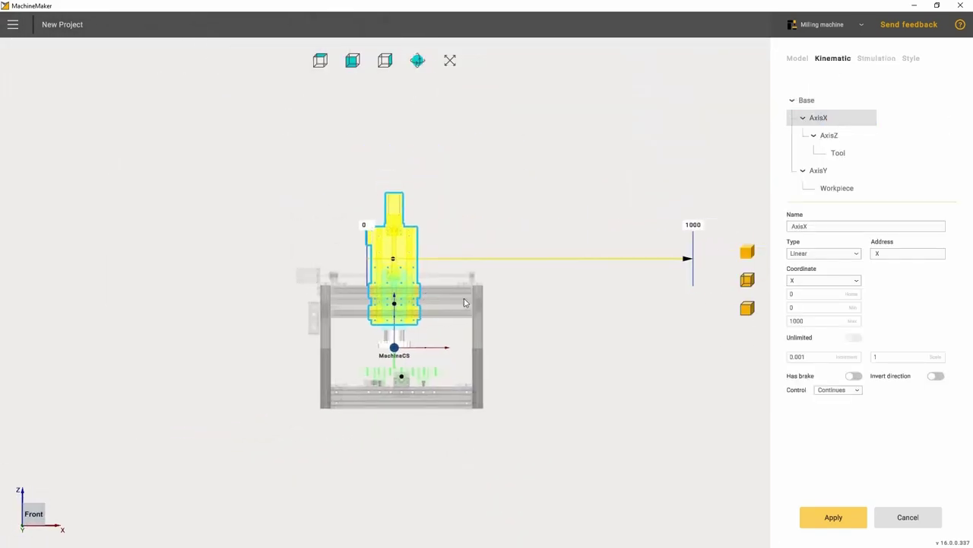
double_click(832, 320)
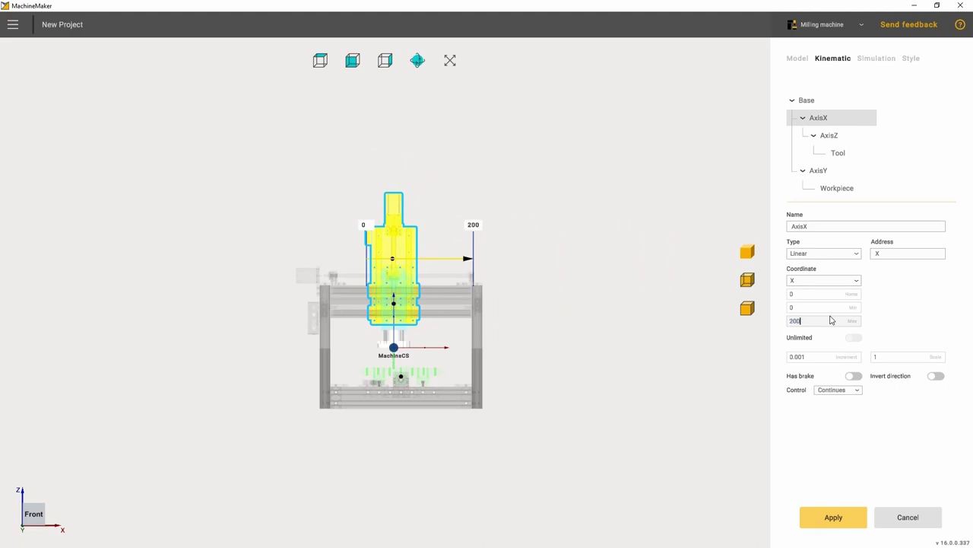
type("80")
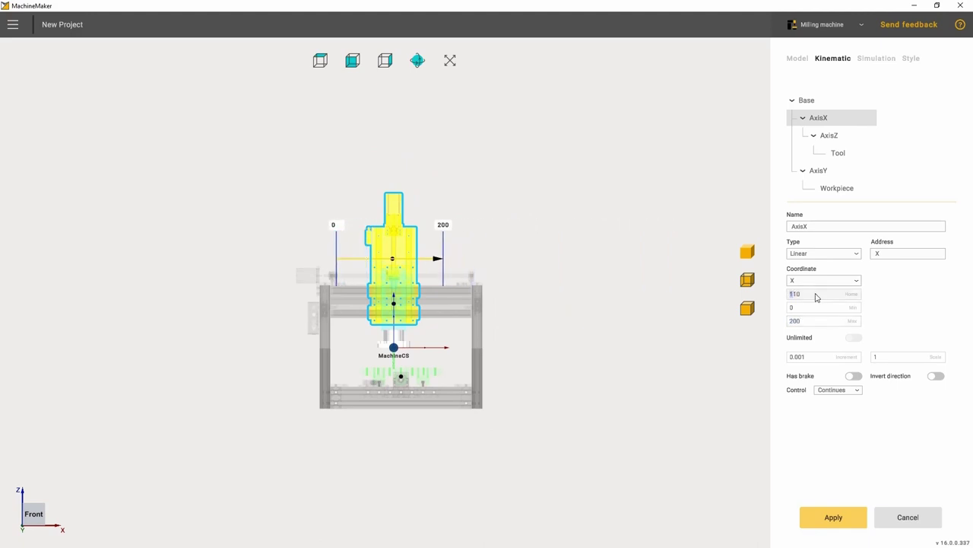
left_click(876, 58)
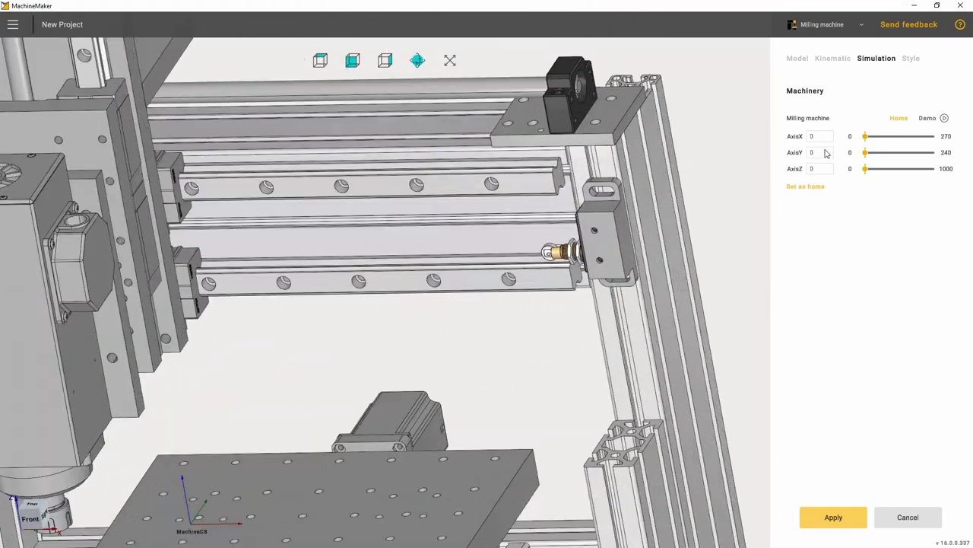
left_click_drag(865, 136, 912, 133)
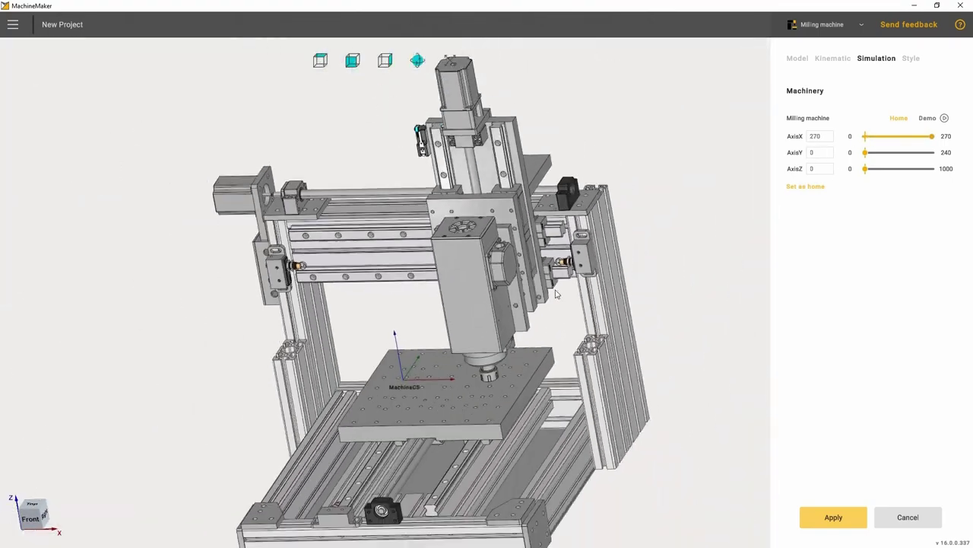
Set AxisZ's home position to 60 and maximum travel limit to 100, and simulate the spindle's vertical travel
left_click(833, 59)
left_click(830, 136)
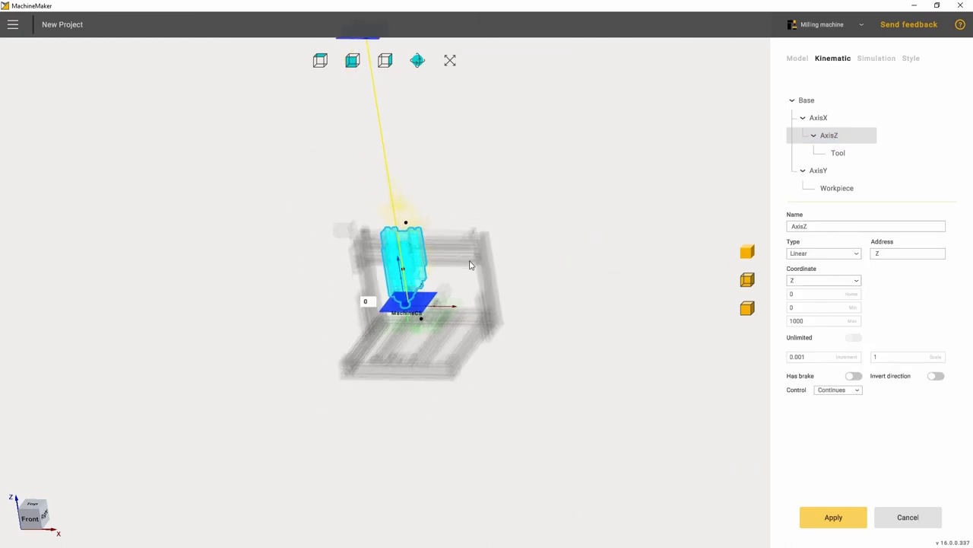
double_click(797, 323)
type("200")
key("BackSpace")
key("BackSpace")
key("BackSpace")
type("100")
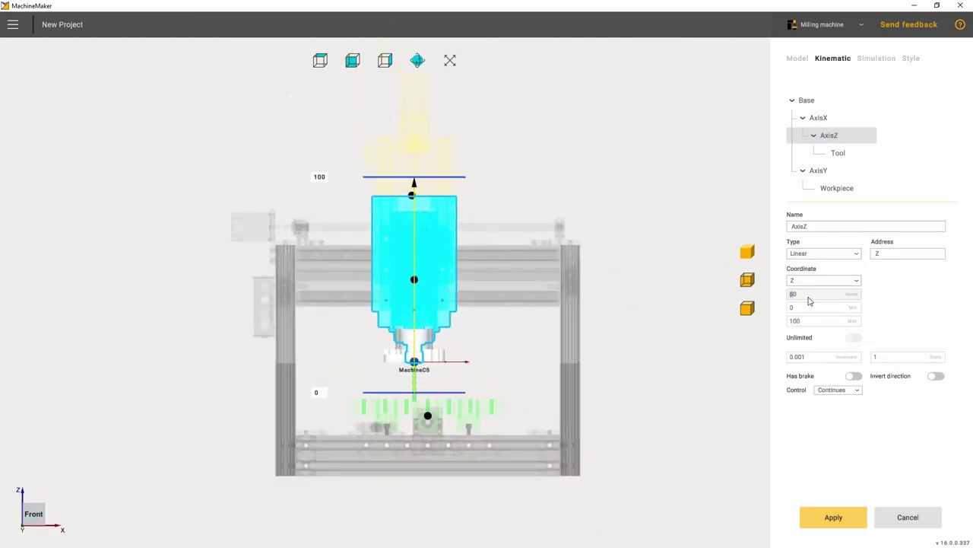
left_click(876, 58)
left_click_drag(865, 168, 935, 168)
Set AxisZ's maximum travel limit to 160 and simulate the spindle's upward movement
left_click(833, 59)
left_click(829, 135)
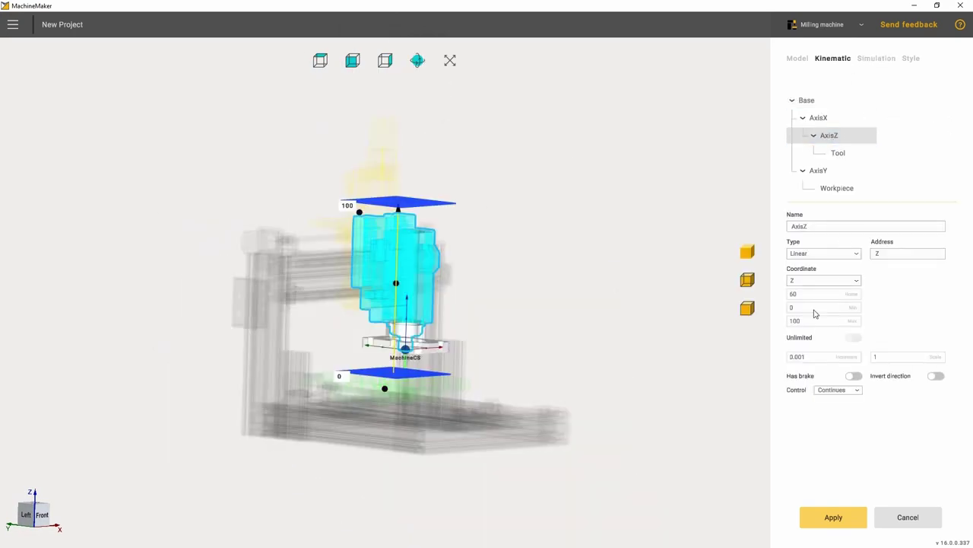
scroll(806, 326, "up", 4)
left_click(876, 59)
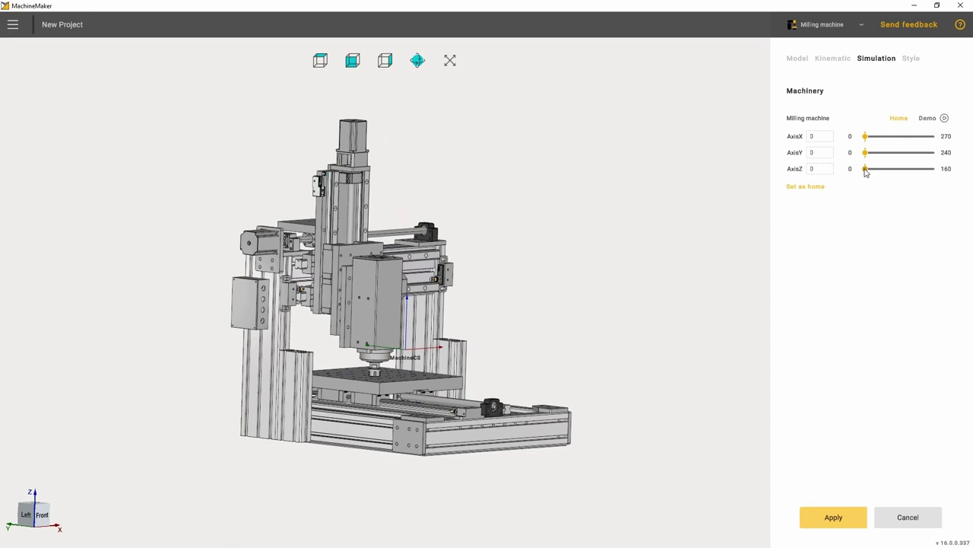
mouse_move(864, 168)
left_mouse_down()
mouse_move(893, 151)
mouse_move(855, 164)
left_mouse_up()
middle_click_drag(628, 267, 578, 304)
scroll(674, 337, "up", 3)
middle_click_drag(674, 337, 486, 381)
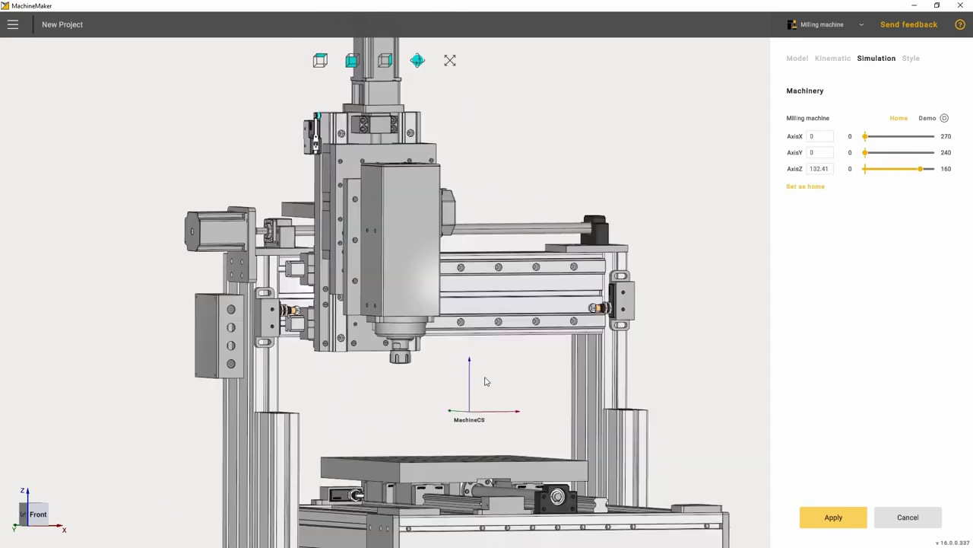
Place the Workpiece connector on the work table's upper surface at X 26.55, Y 88.99, Z -72.52
left_click(833, 58)
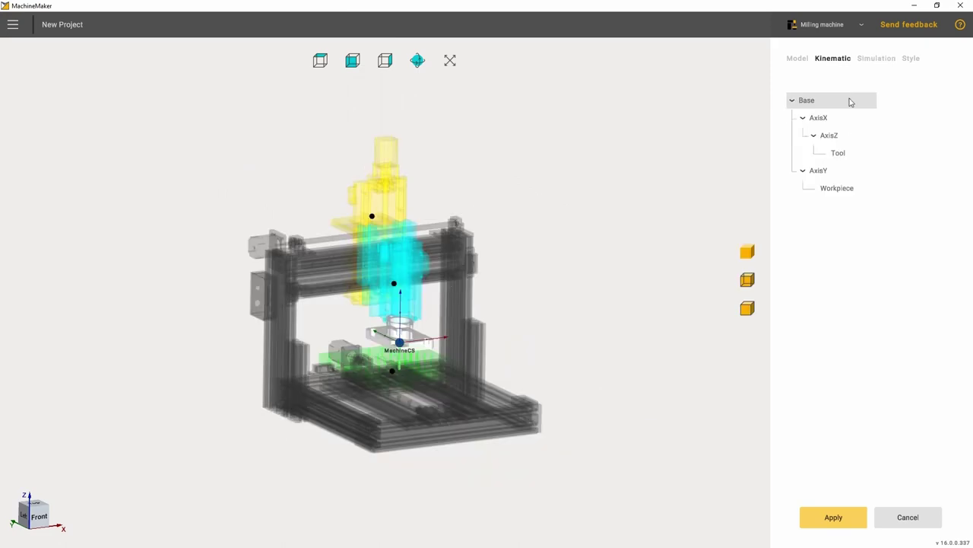
left_click(840, 190)
scroll(405, 368, "up", 10)
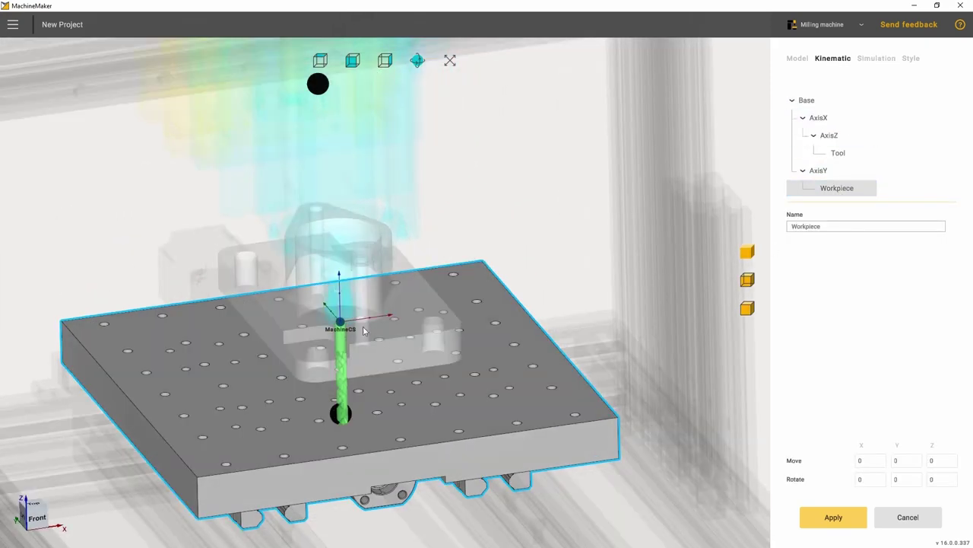
left_click_drag(341, 322, 458, 361)
scroll(339, 369, "up", 8)
scroll(461, 358, "down", 15)
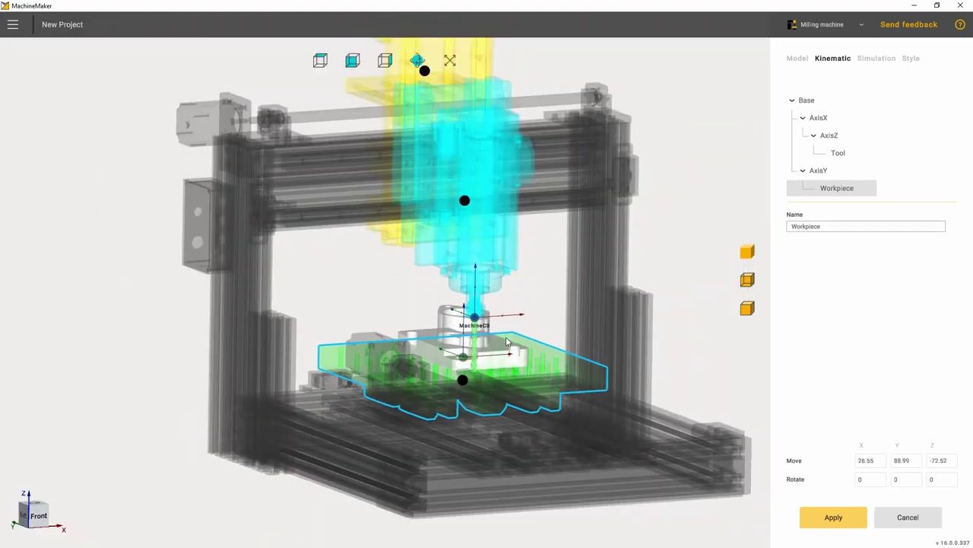
Place the Tool connector at the centre of the spindle collet's end face, with X, Y and Z at 0
middle_click_drag(507, 341, 393, 314)
scroll(479, 316, "up", 7)
scroll(479, 314, "up", 4)
scroll(359, 227, "up", 4)
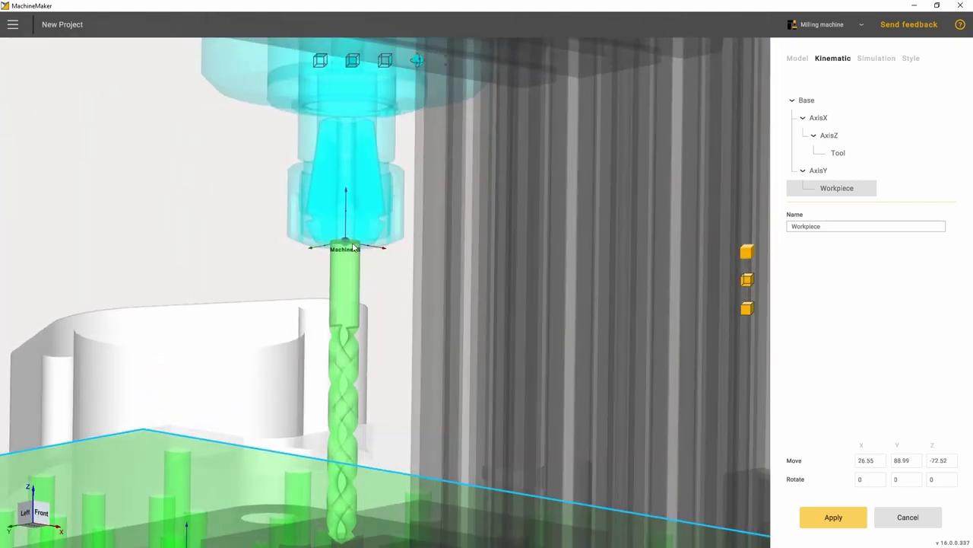
left_click(349, 248)
scroll(349, 248, "up", 6)
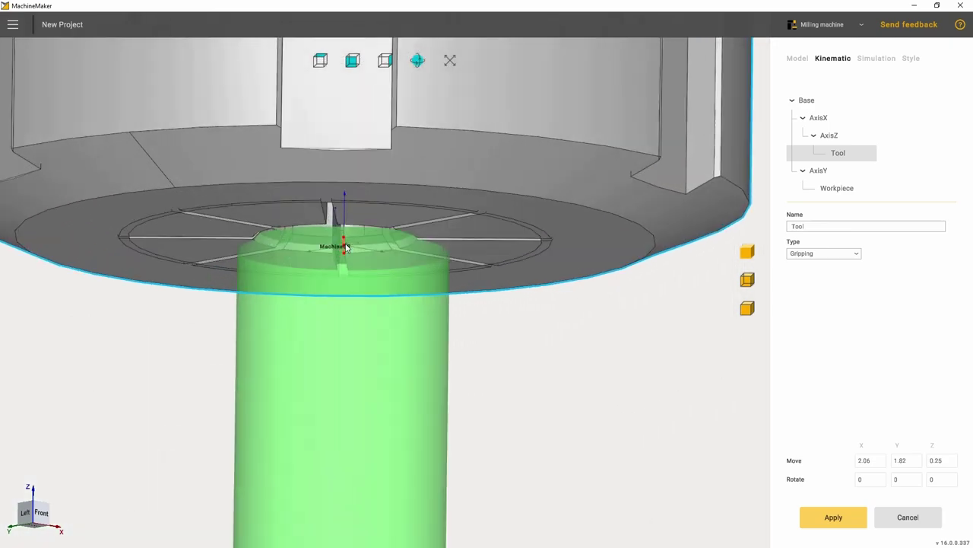
scroll(330, 240, "down", 10)
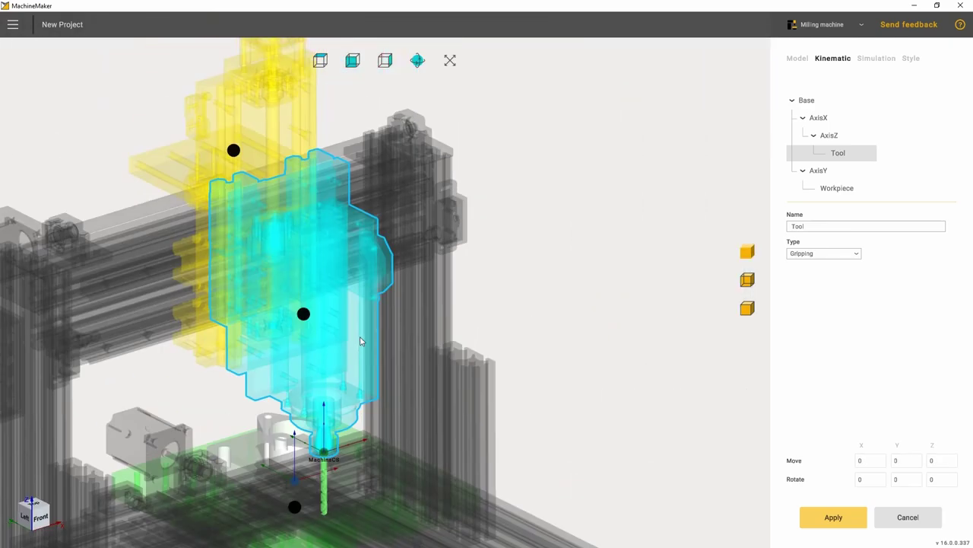
Preview standard colour sets such as Fanuc style and Epson style on the milling machine
middle_click_drag(361, 341, 505, 144)
right_click_drag(505, 144, 435, 248)
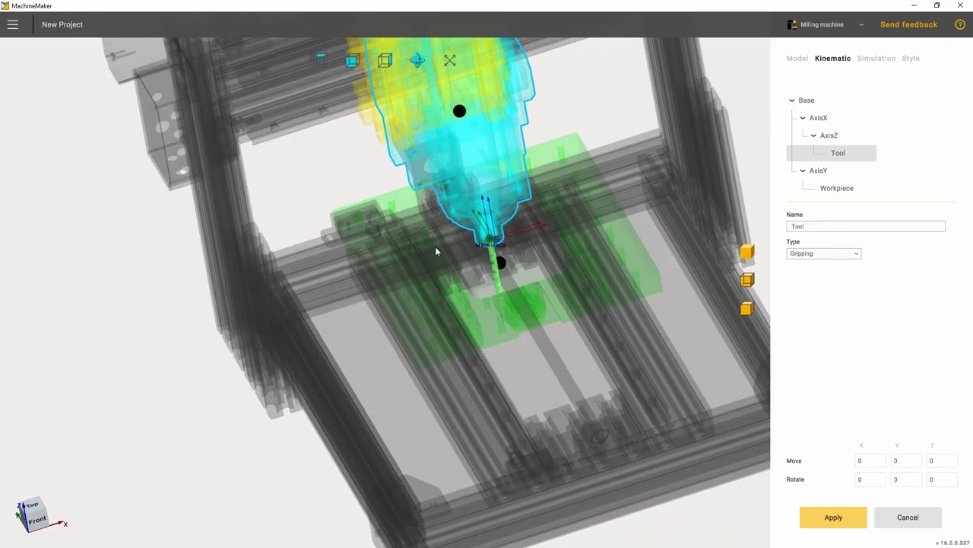
scroll(435, 248, "down", 4)
right_click_drag(502, 248, 266, 221)
middle_click_drag(266, 221, 321, 315)
left_click(911, 59)
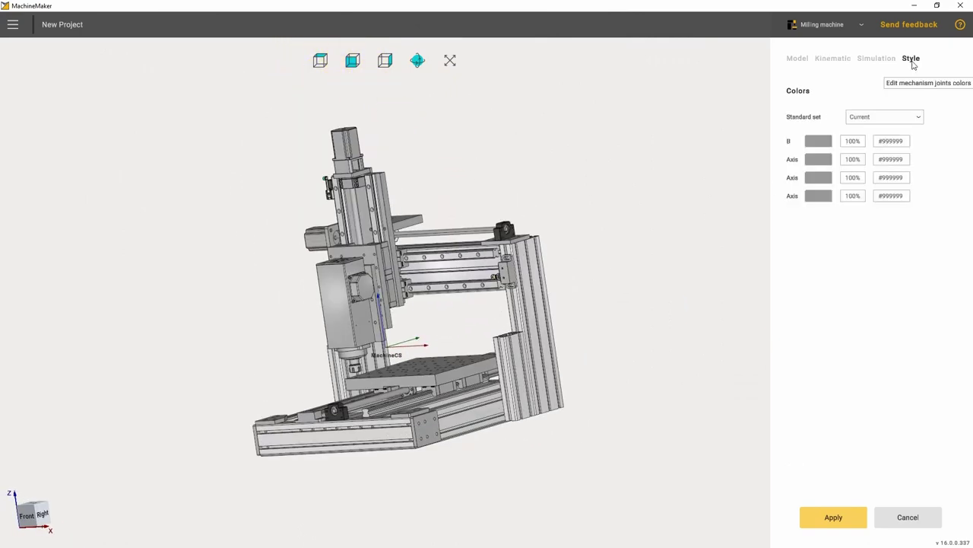
left_click_drag(489, 306, 533, 281)
left_click(894, 118)
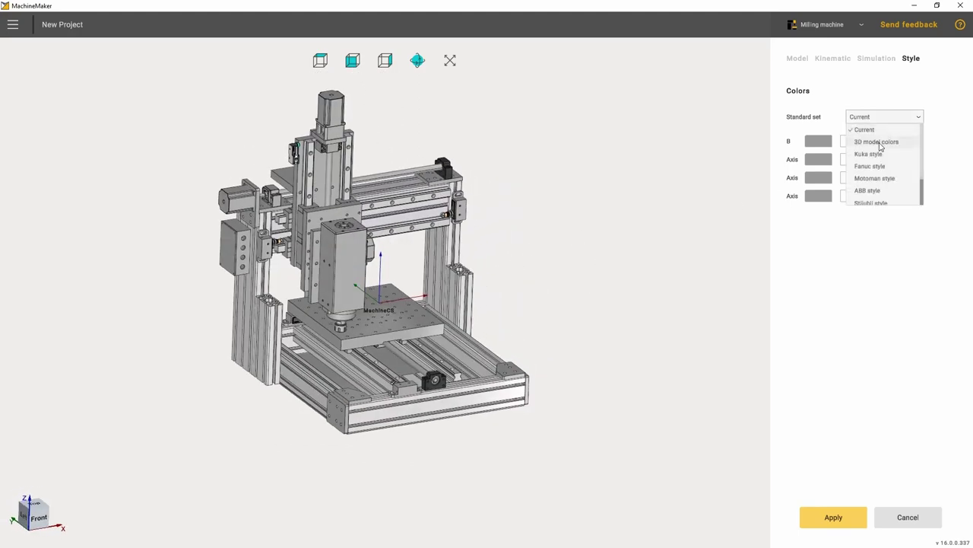
left_click(879, 142)
scroll(874, 122, "down", 5)
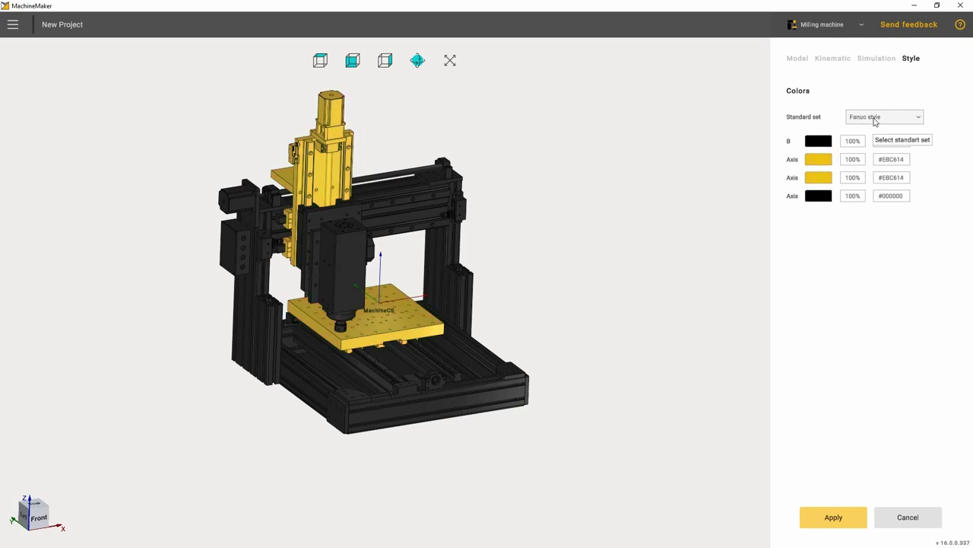
scroll(875, 122, "down", 2)
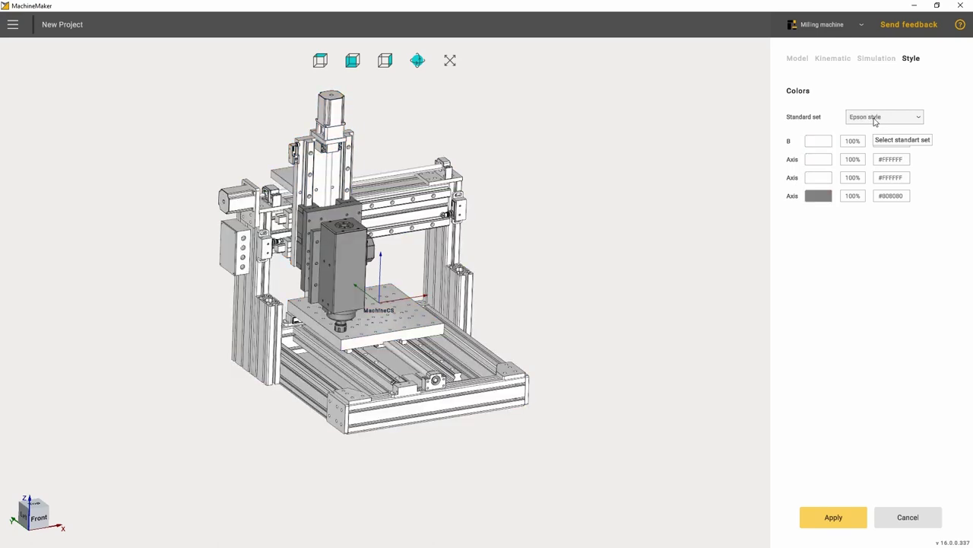
Colour the machine with the 3D model colors set and apply the mechanism's configuration
left_click(874, 118)
left_click(871, 140)
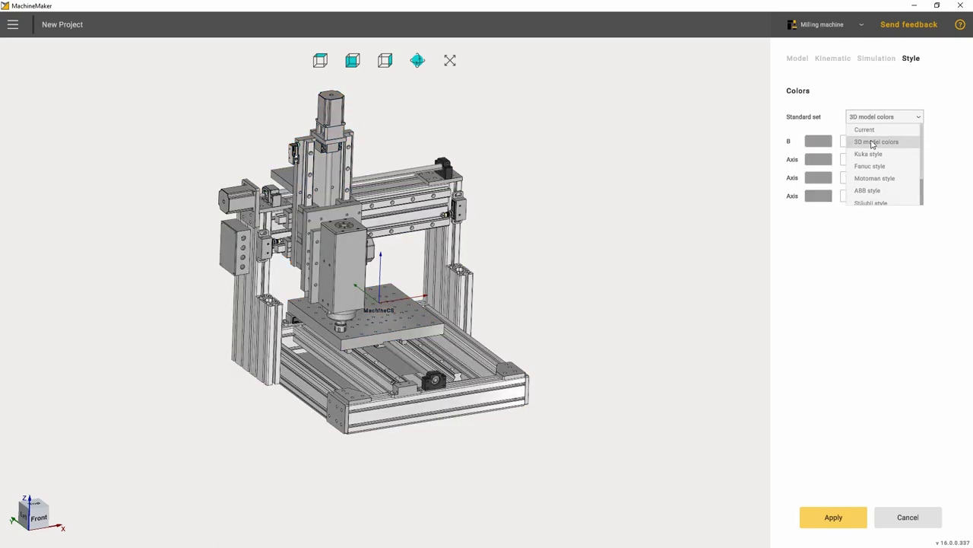
left_click(834, 517)
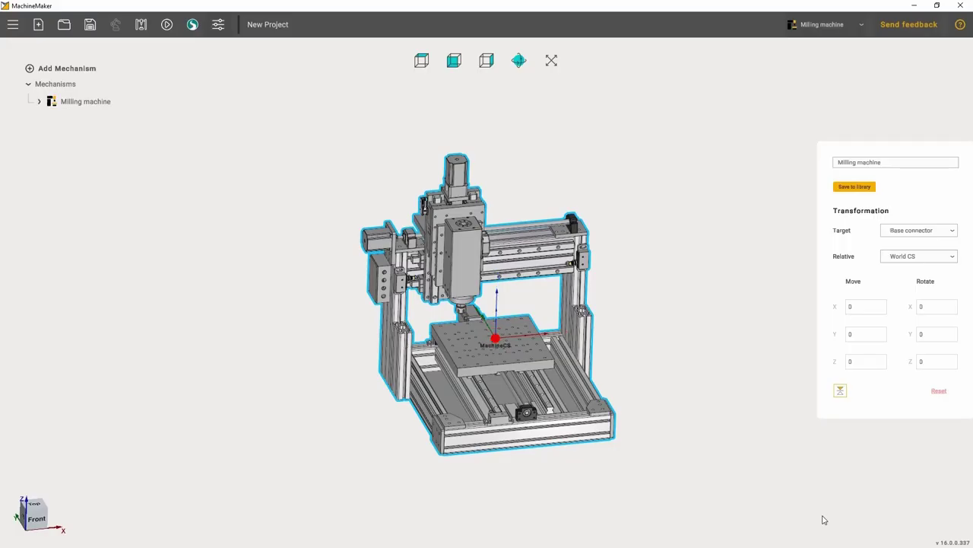
left_click(676, 391)
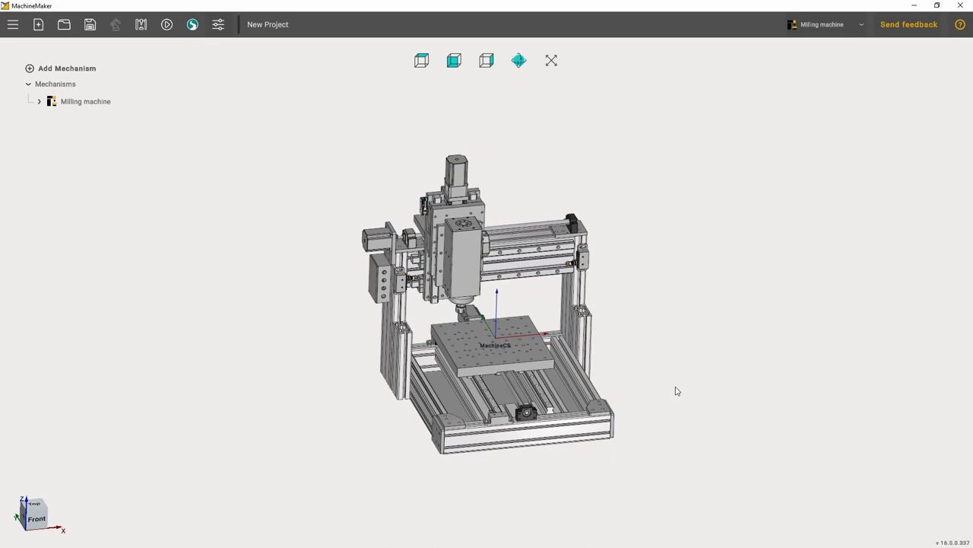
Save the machine scheme to the 3-Axes Milling Machine folder
left_click(90, 25)
left_click(147, 38)
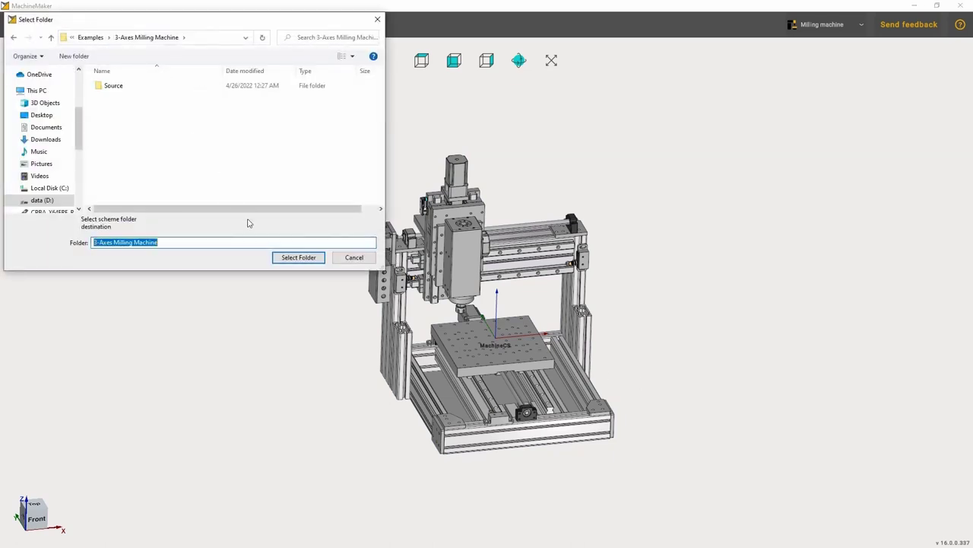
left_click(298, 257)
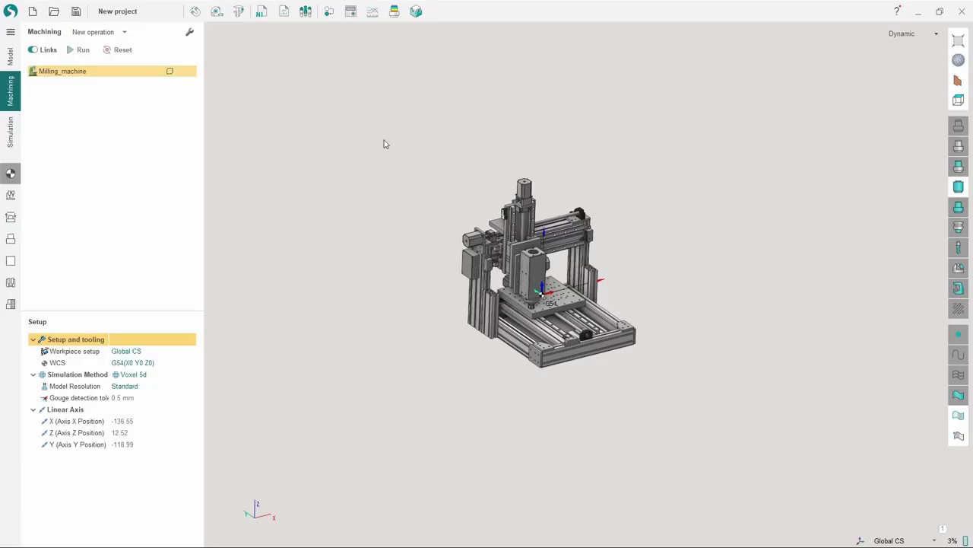
In SprutCAM, test the milling machine's physical axis movements with the machine control panel
middle_click_drag(530, 292, 684, 295)
scroll(490, 263, "up", 3)
scroll(490, 263, "up", 3)
scroll(596, 327, "down", 3)
scroll(684, 295, "up", 1)
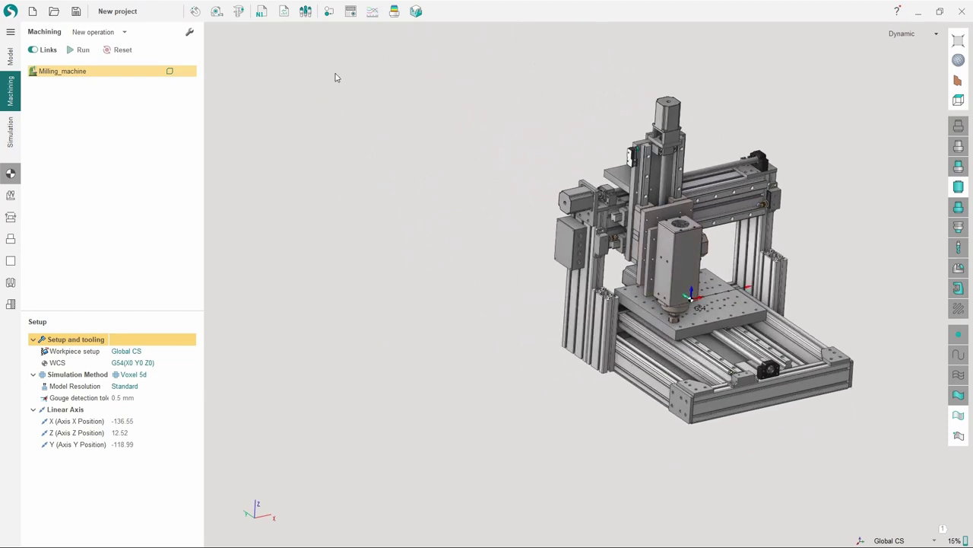
left_click(352, 12)
left_click_drag(365, 132, 337, 113)
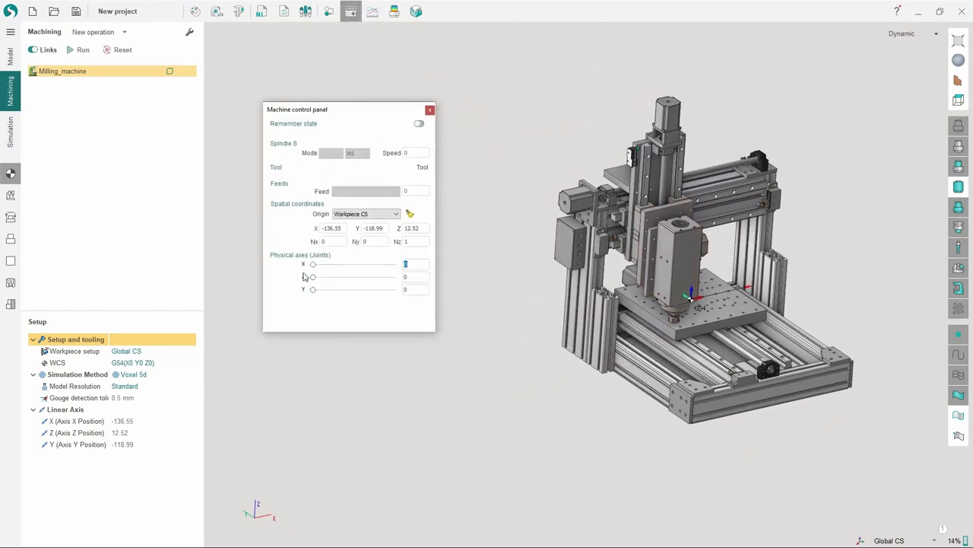
left_click_drag(312, 264, 265, 293)
left_click(429, 111)
Import the Forming mould.3dm model as the part
left_click(11, 57)
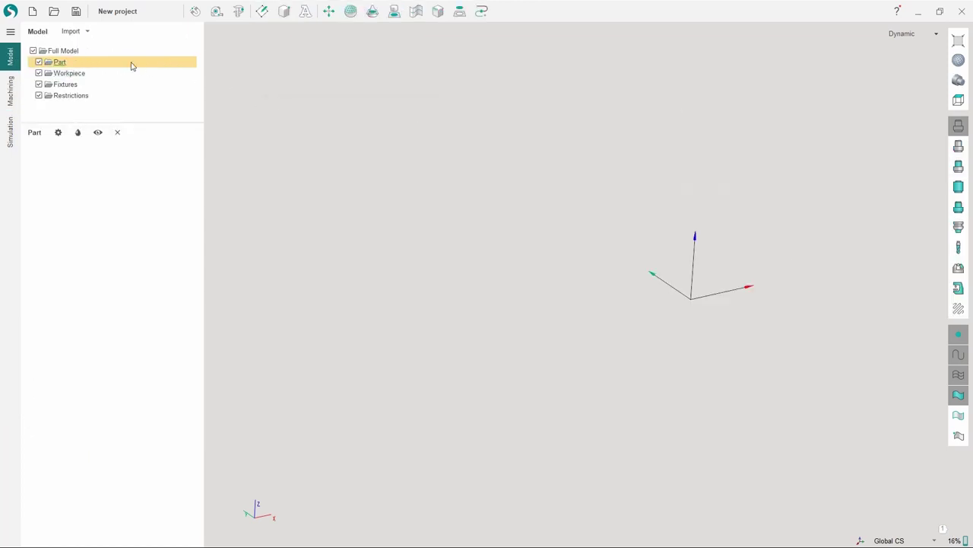
left_click(88, 31)
left_click(94, 44)
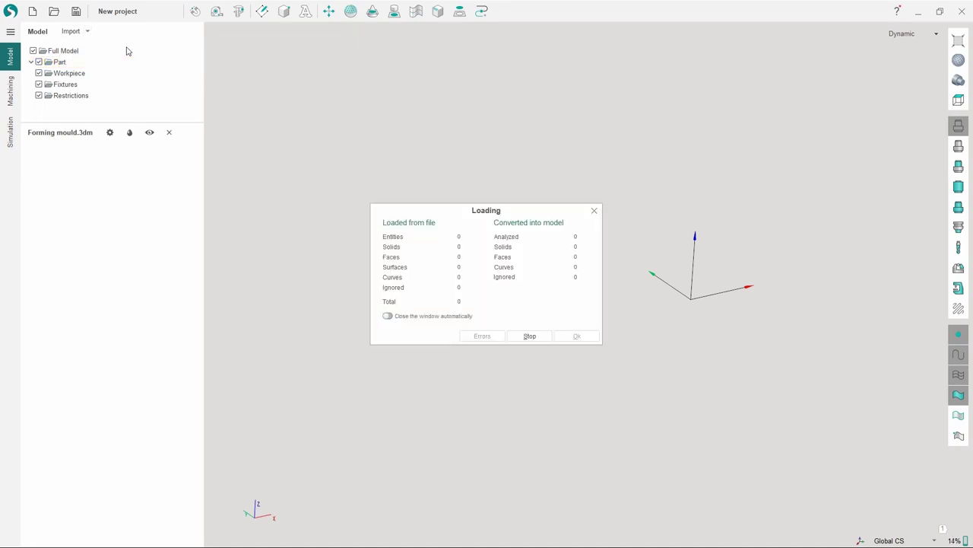
left_click(545, 333)
Add a Roughing waterline operation to the milling machine's machining sequence
left_click(11, 89)
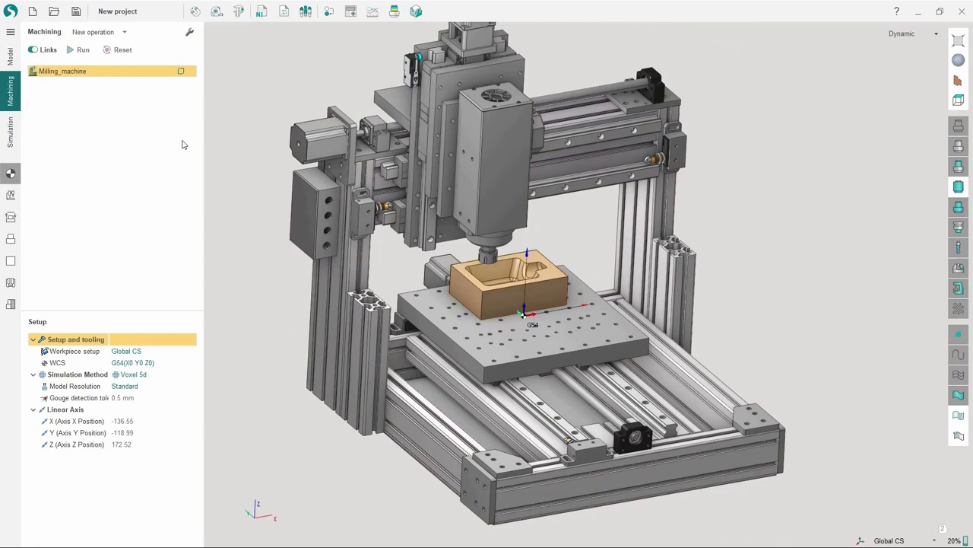
left_click(124, 32)
left_click_drag(130, 98, 191, 116)
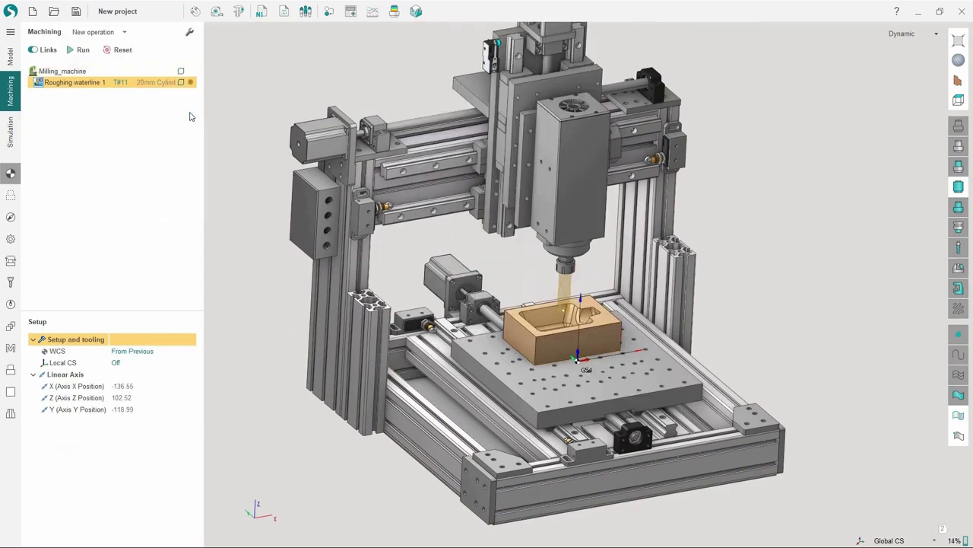
Set the roughing operation's cylindrical mill to 10 mm diameter and 100 mm length
left_click(11, 283)
left_click(125, 386)
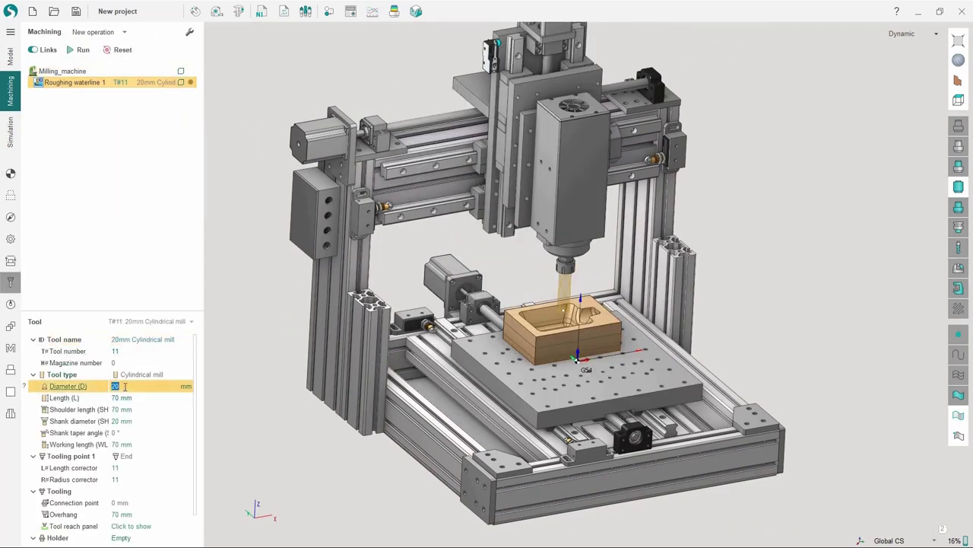
left_click(128, 397)
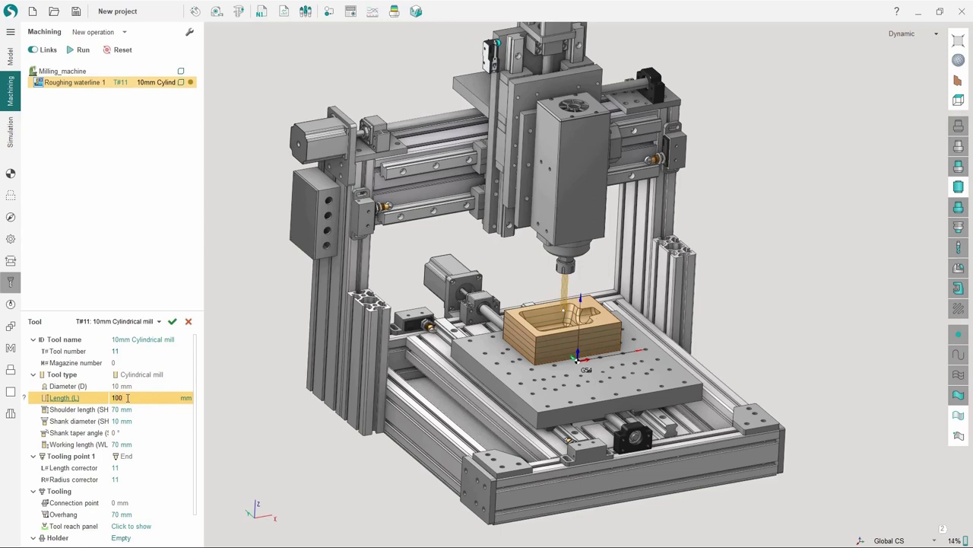
type("100")
left_click(173, 321)
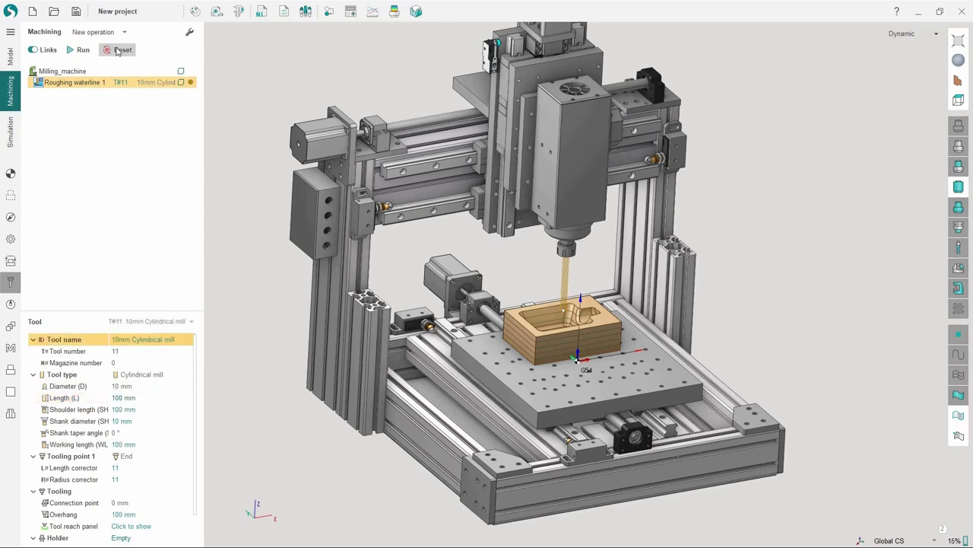
Calculate the roughing waterline toolpath and simulate the machining of the mould block at an increased playback speed
left_click(79, 50)
left_click(11, 133)
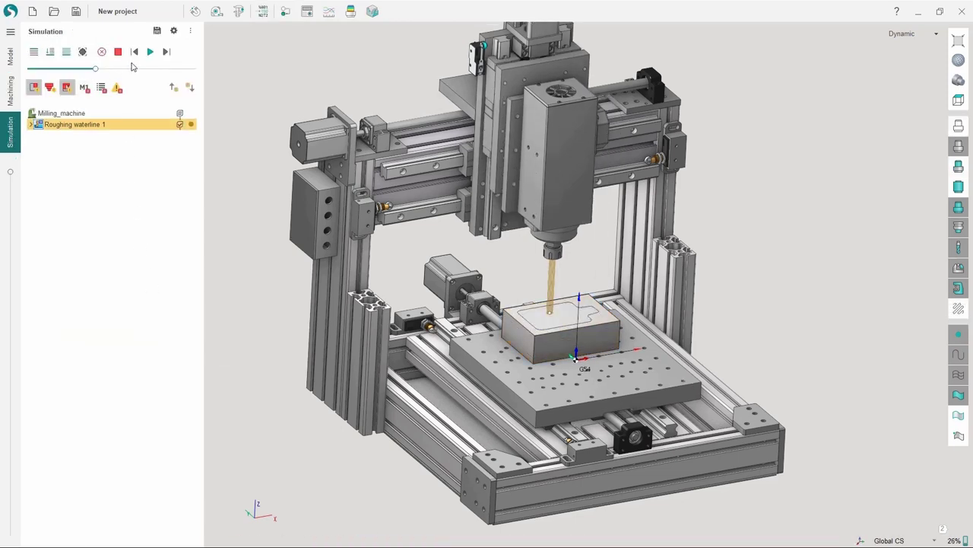
left_click(151, 52)
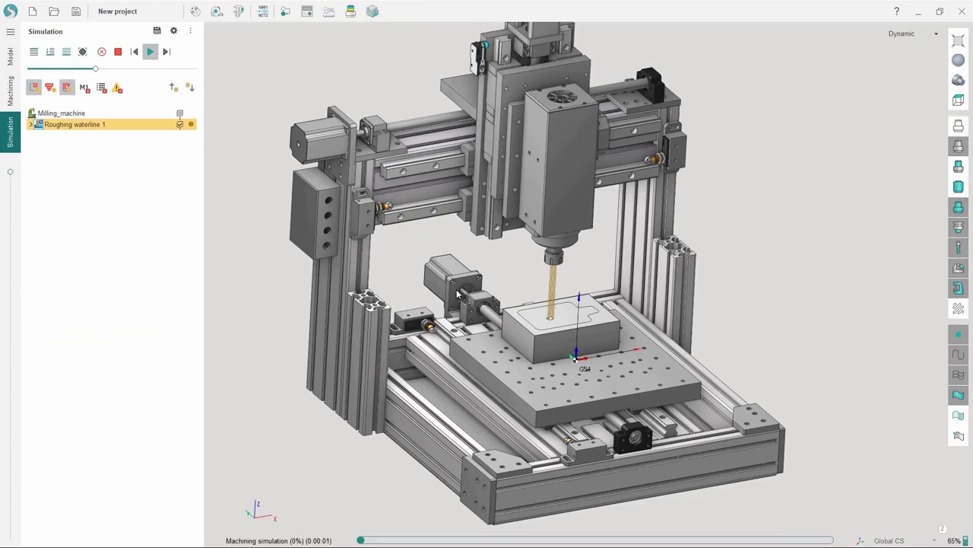
scroll(591, 366, "up", 4)
middle_click_drag(484, 276, 479, 274)
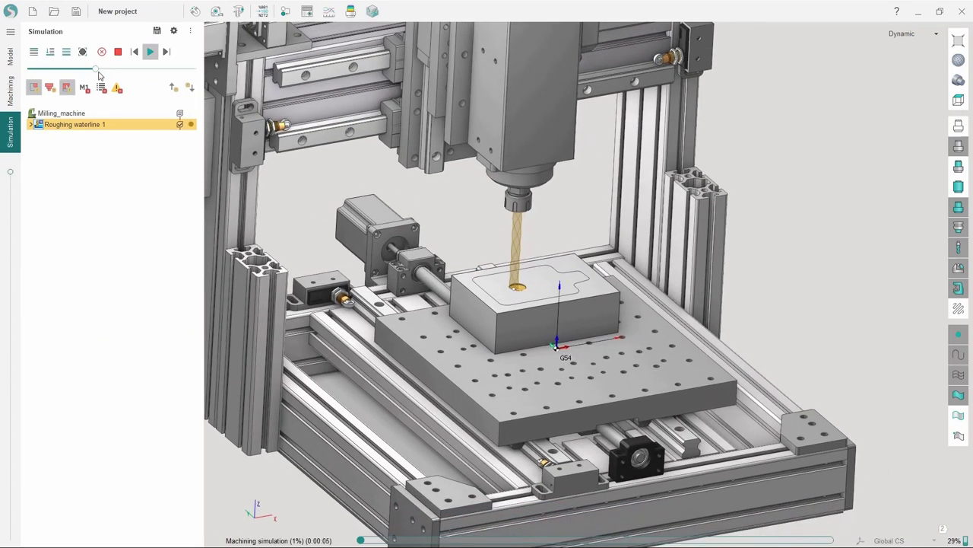
left_click_drag(97, 70, 137, 70)
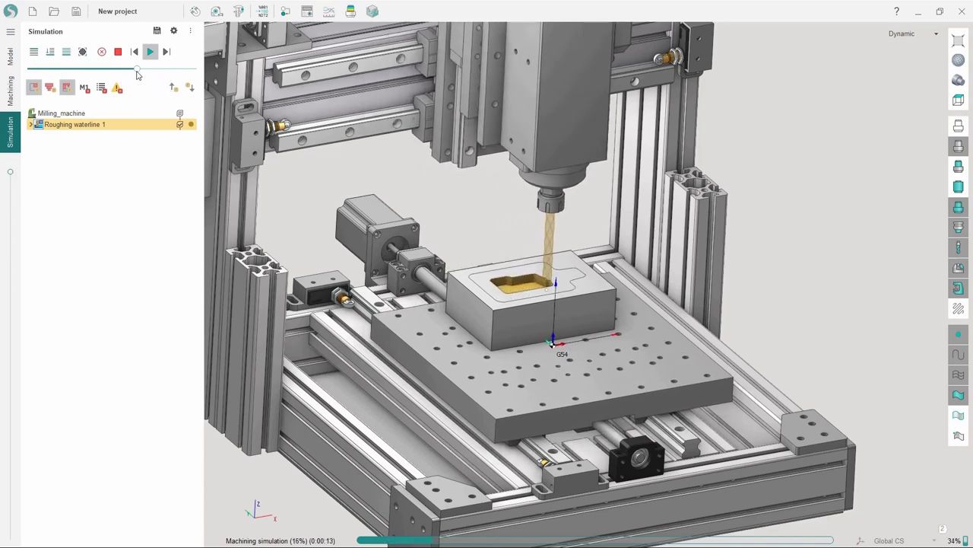